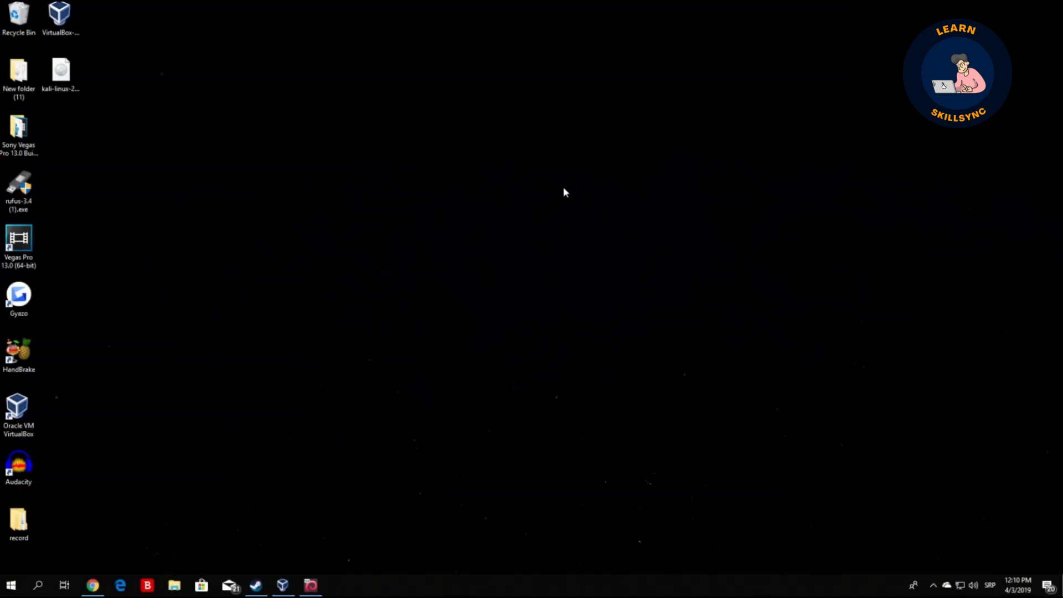
Place the VirtualBox installer and the Kali Linux ISO side by side in the empty middle of the desktop.
drag(60, 14, 397, 183)
drag(451, 243, 341, 134)
click(341, 135)
drag(460, 247, 343, 140)
click(290, 231)
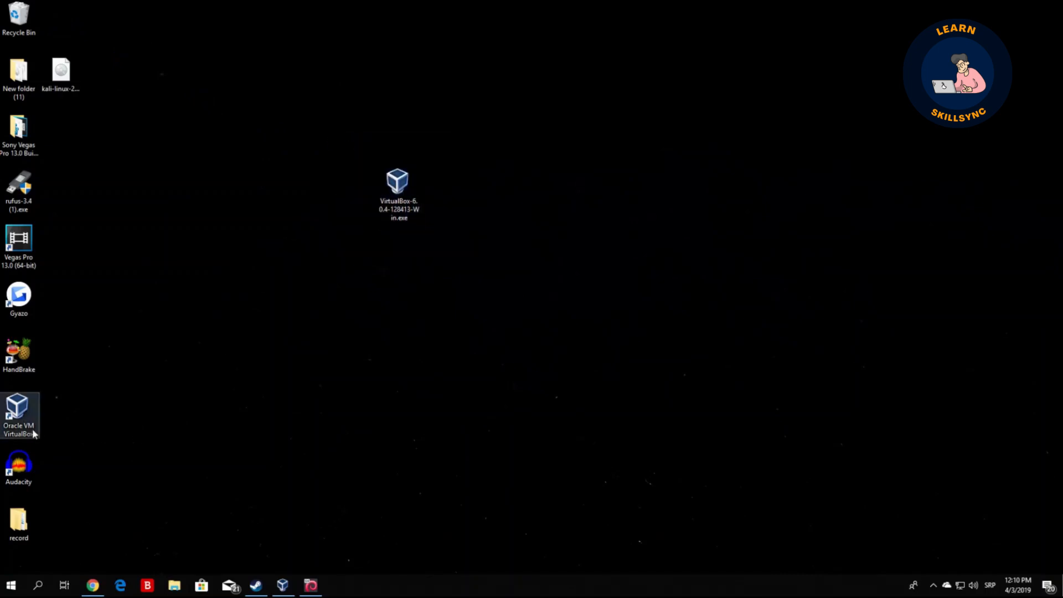
drag(66, 70, 524, 197)
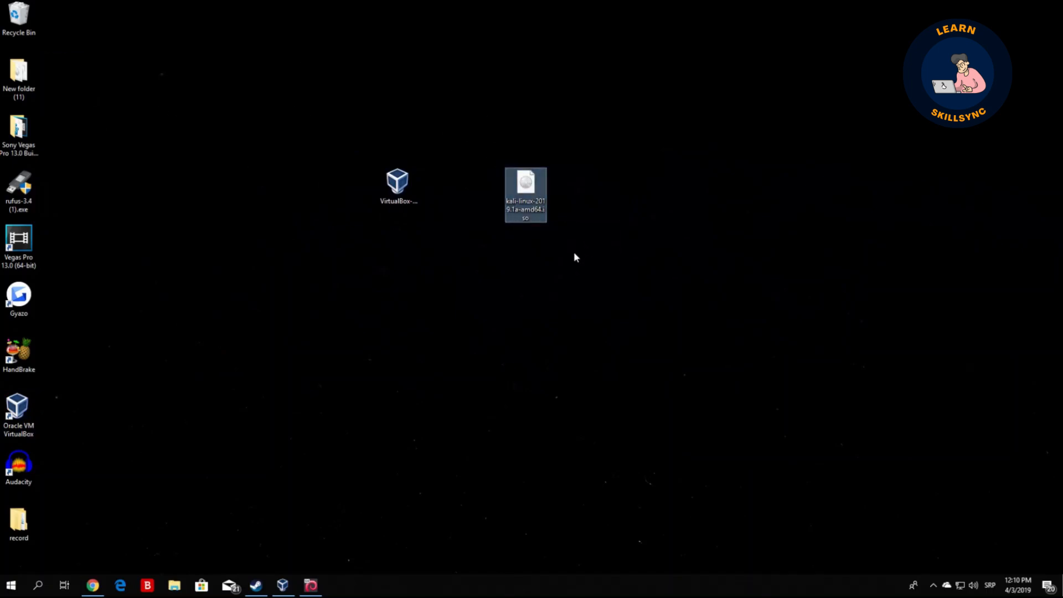
drag(574, 253, 477, 125)
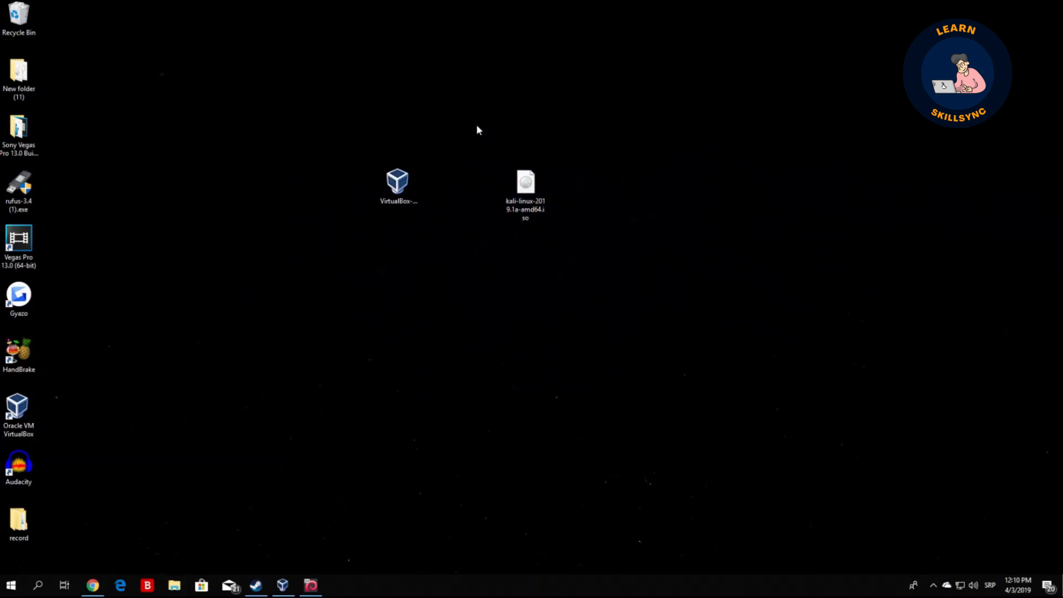
drag(546, 249, 320, 115)
click(300, 137)
Switch to Chrome and examine the image names and versions in the Kali Linux downloads table, including Kali Linux 32 Bit.
click(101, 586)
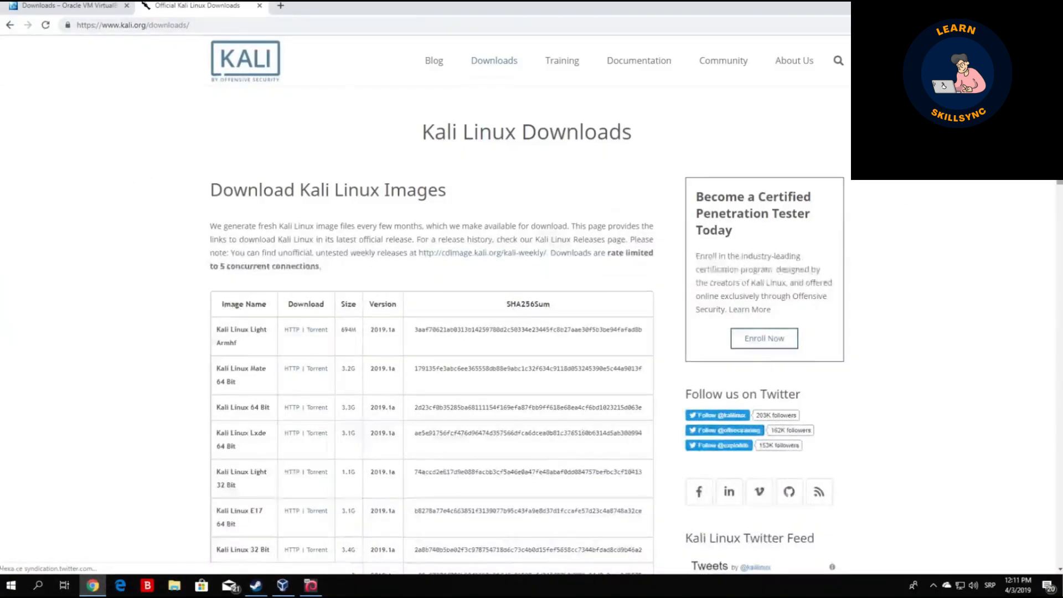
scroll(98, 195, down, 3)
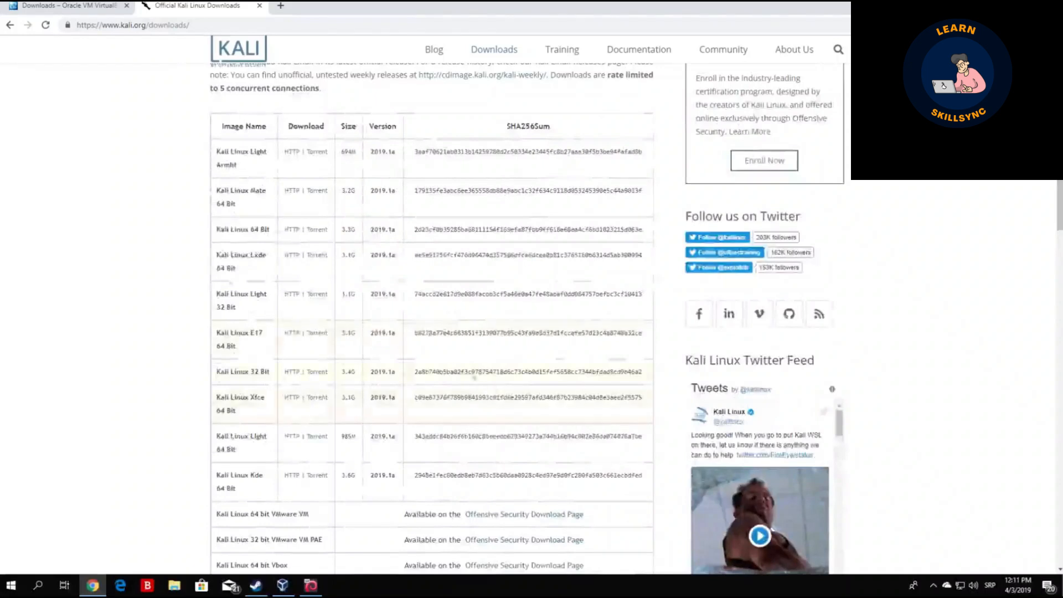
drag(370, 256, 397, 258)
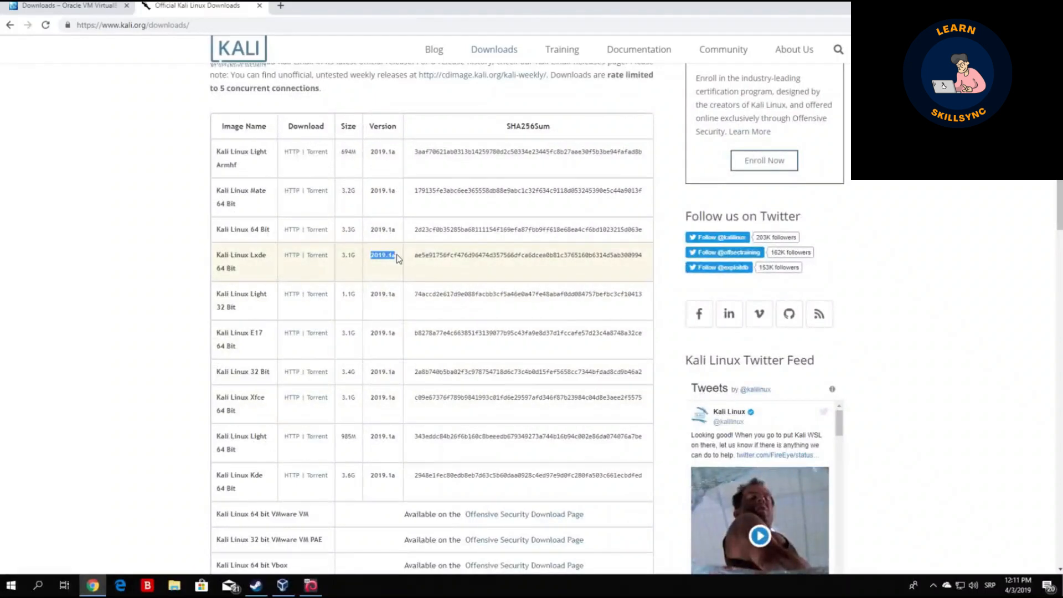
click(70, 254)
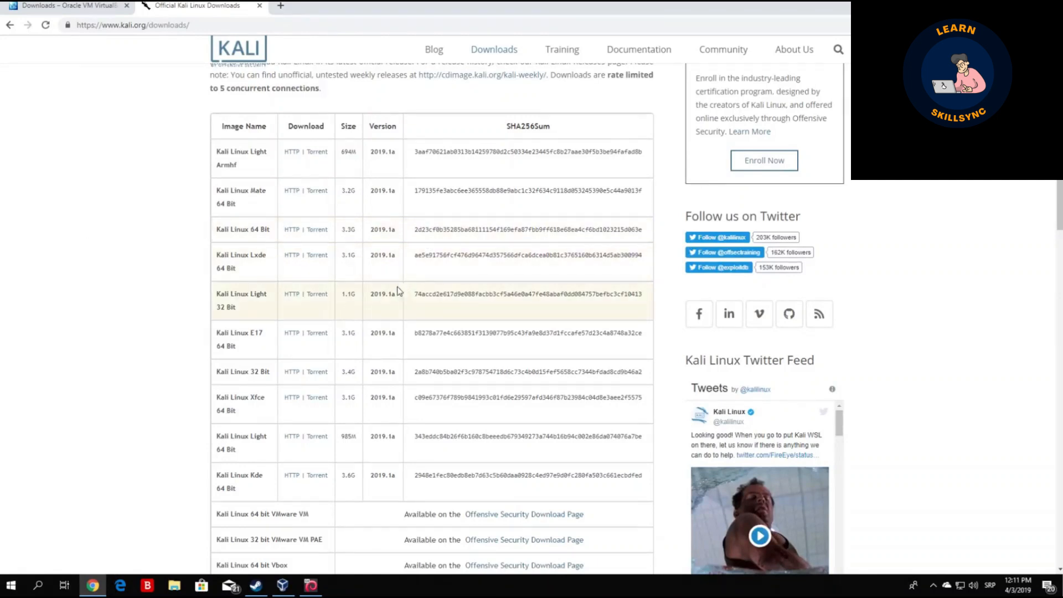
drag(372, 295, 395, 295)
click(92, 262)
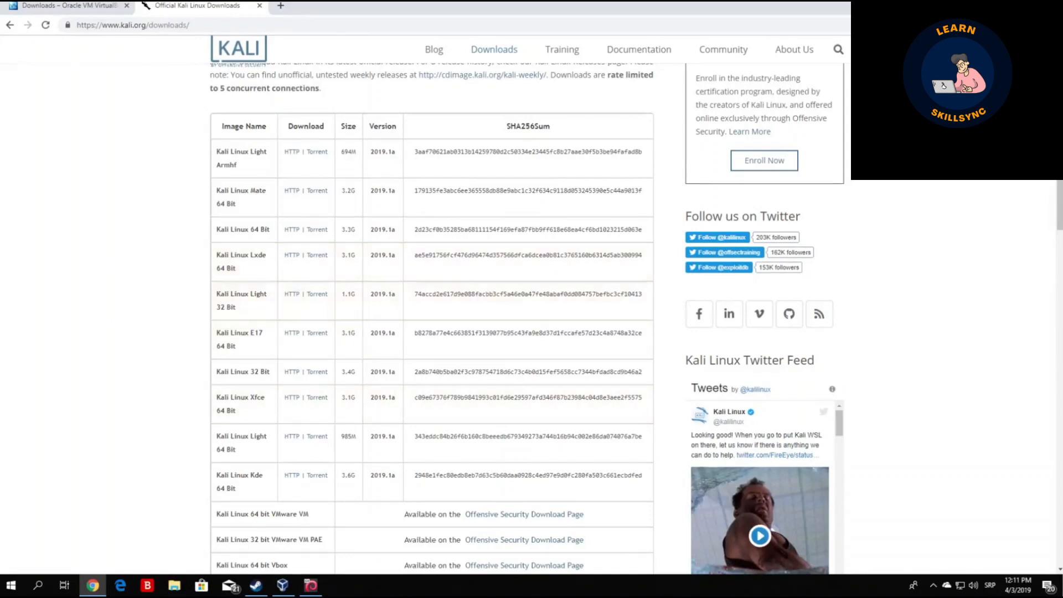
drag(1060, 192, 1061, 152)
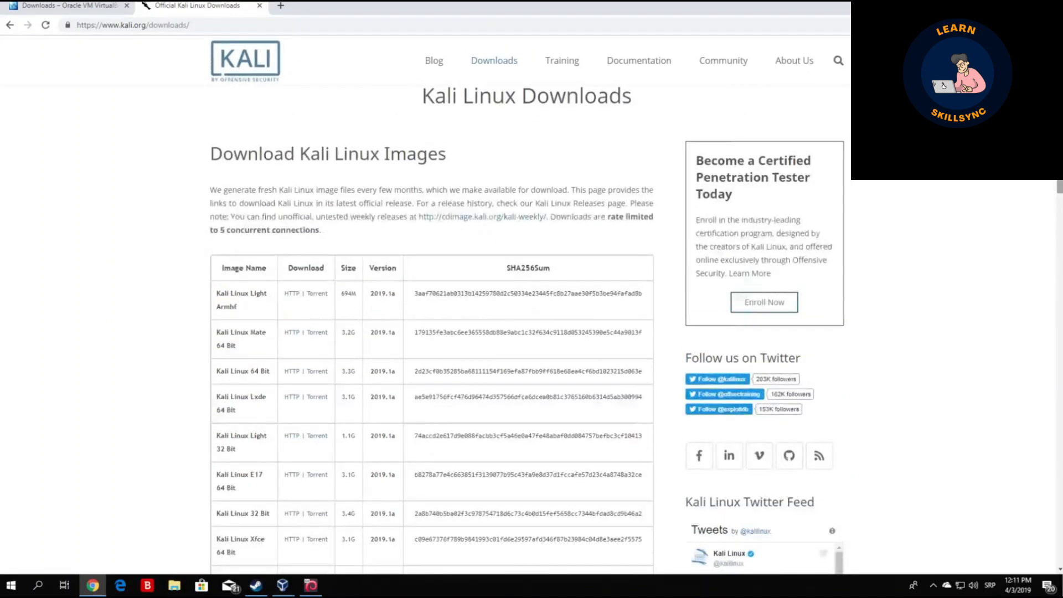
scroll(770, 213, down, 3)
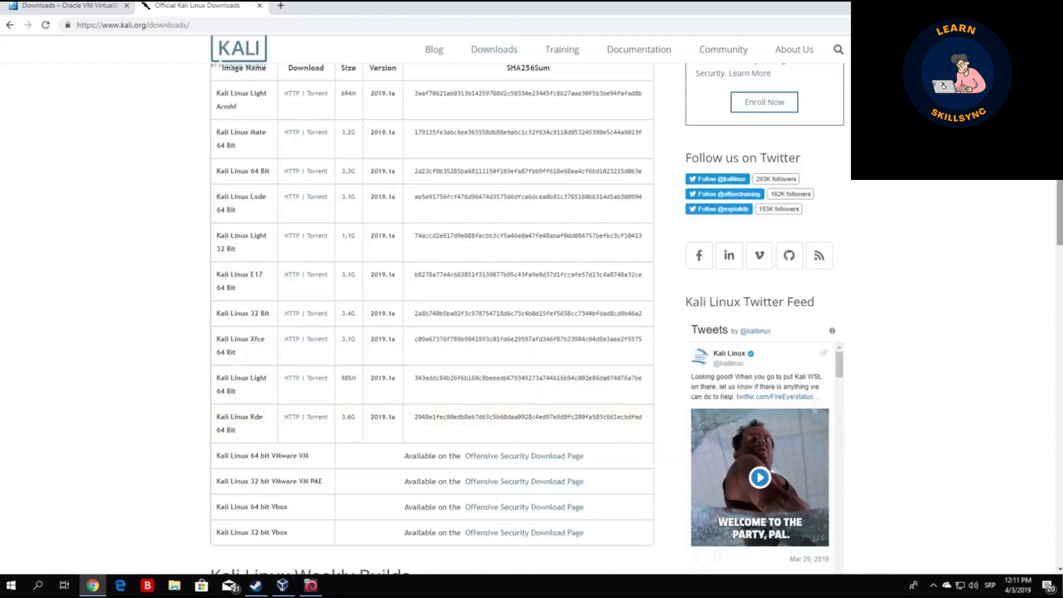
scroll(690, 410, up, 2)
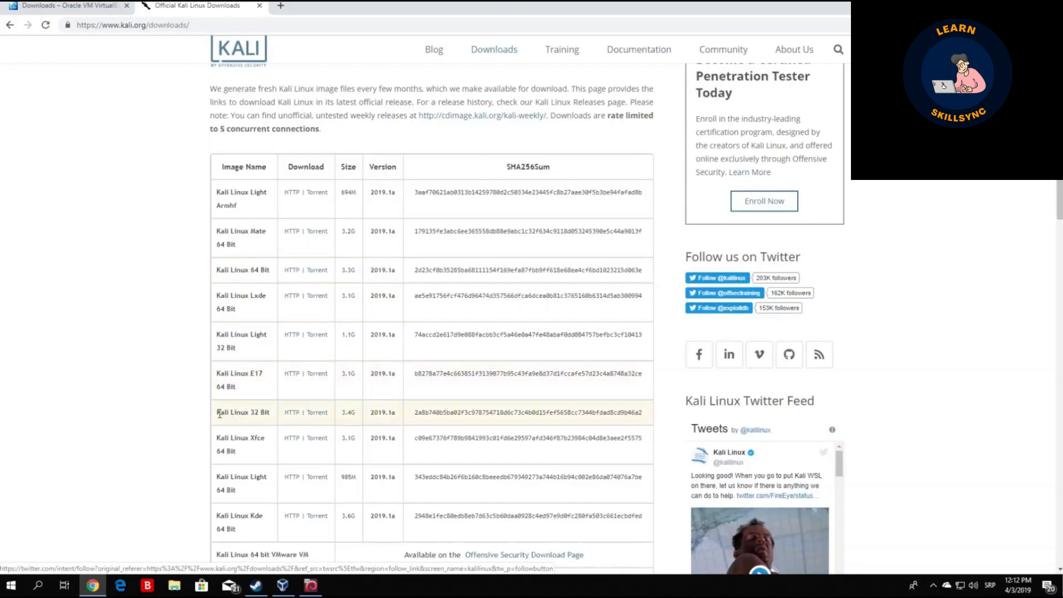
drag(217, 412, 271, 413)
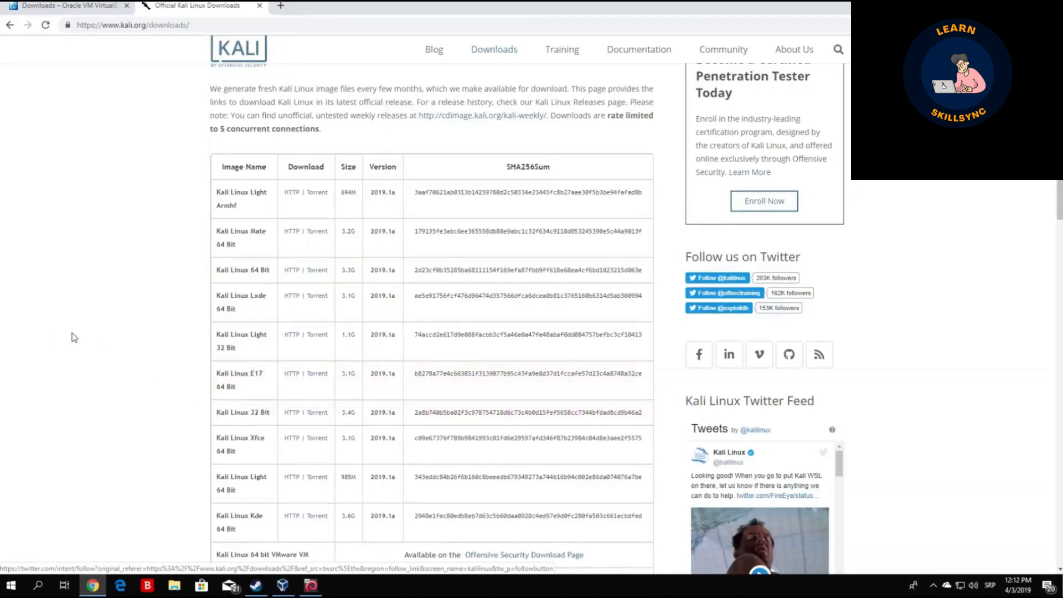
click(224, 417)
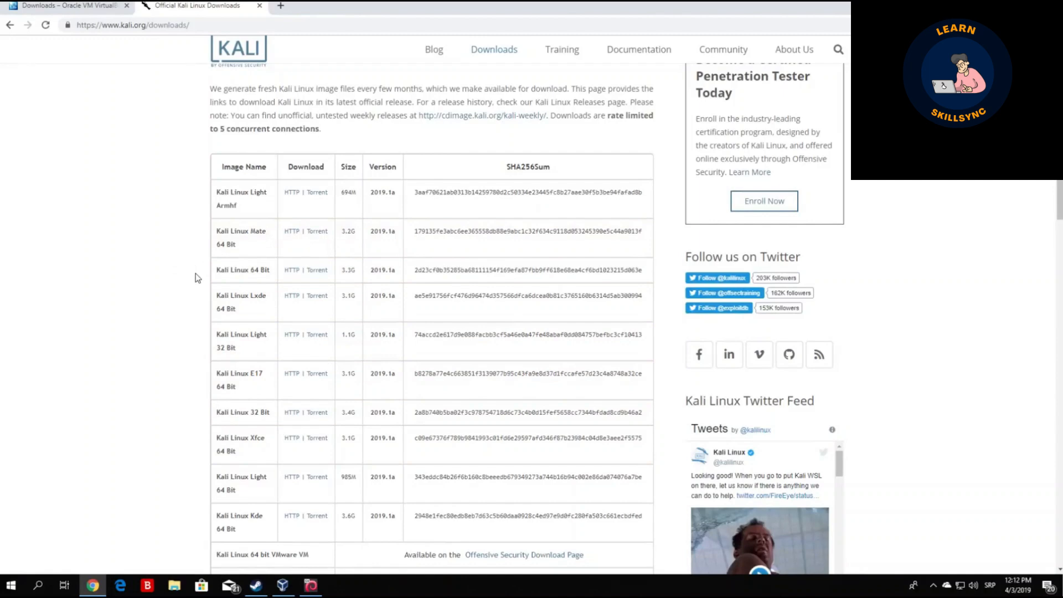
Start the HTTP download of the Kali Linux 64 Bit image from the Kali downloads page.
click(997, 7)
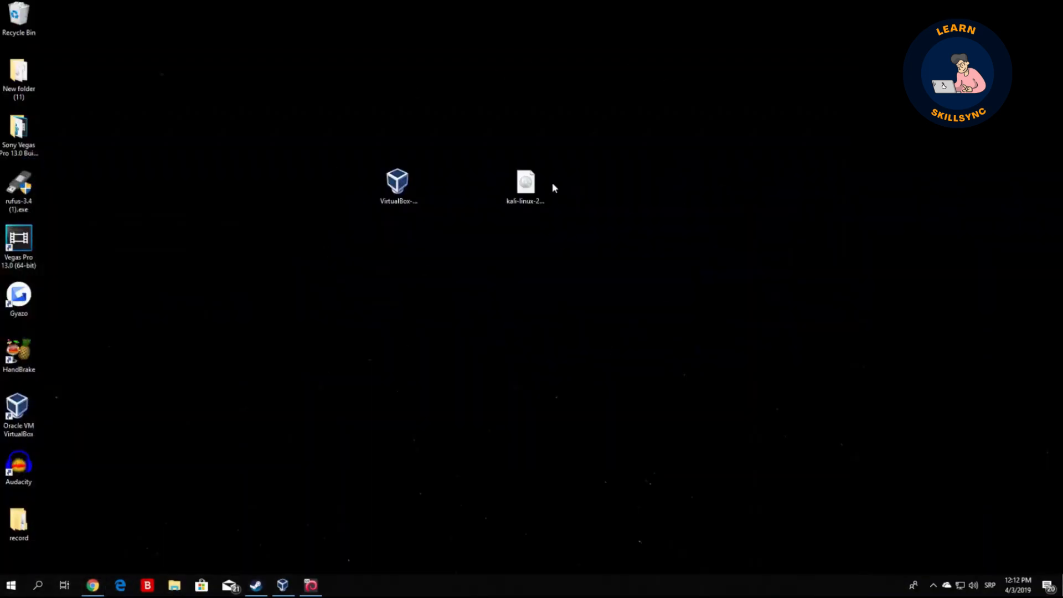
click(93, 586)
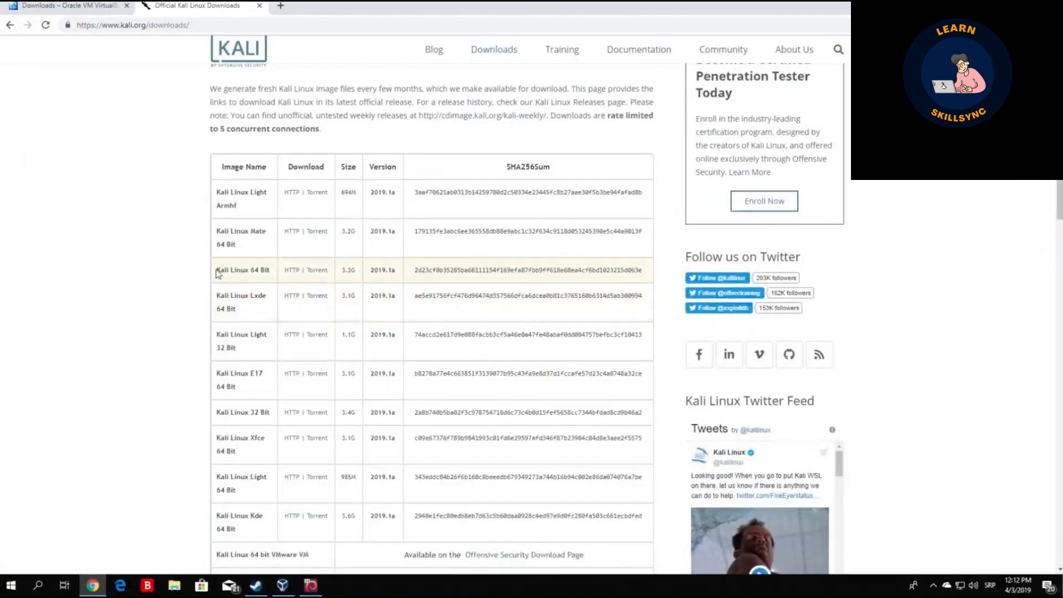
drag(218, 270, 276, 273)
click(100, 290)
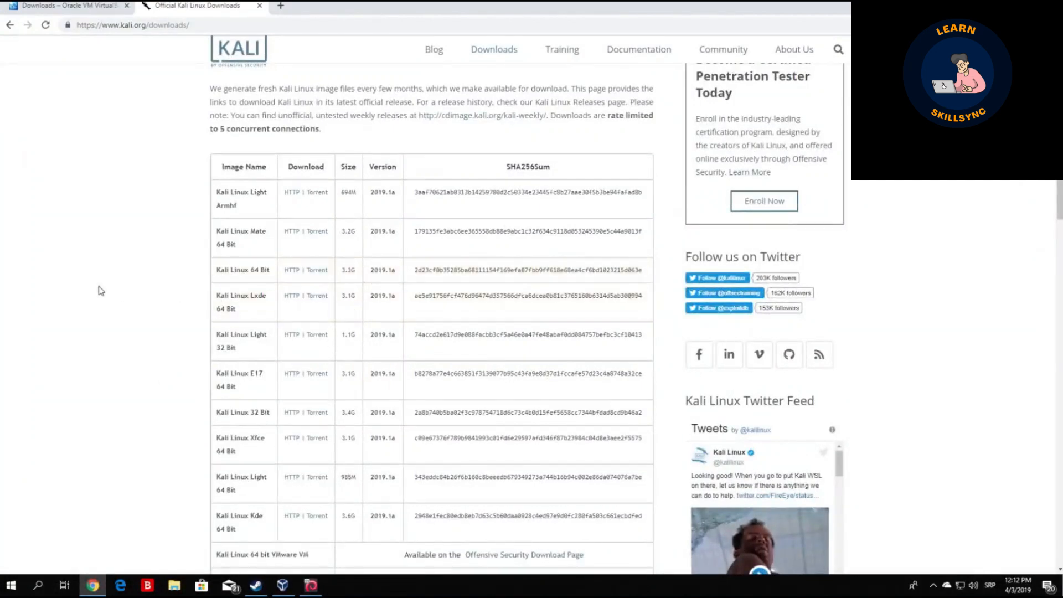
drag(355, 271, 340, 274)
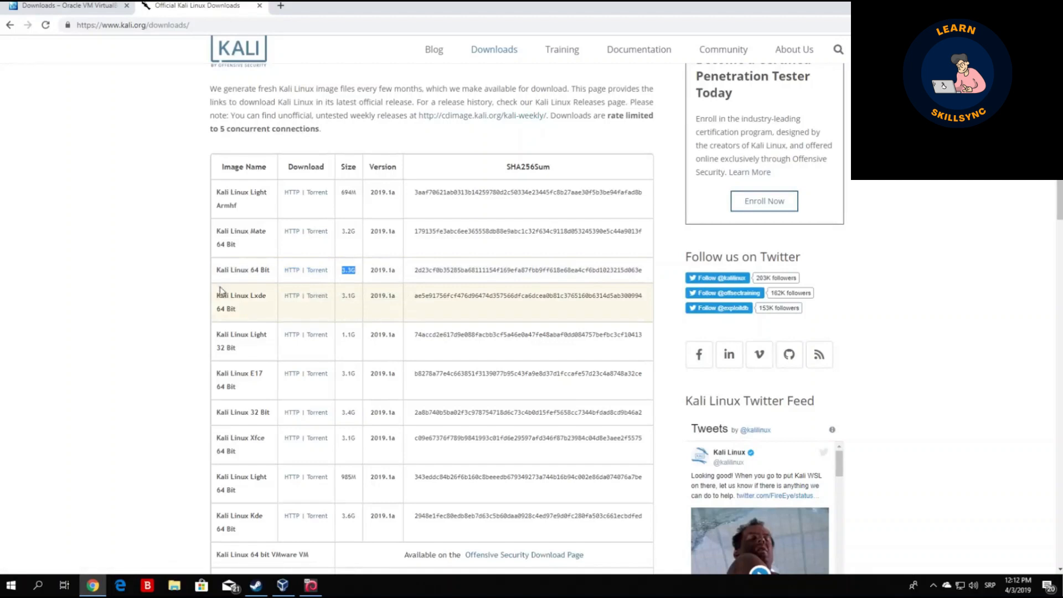
click(289, 270)
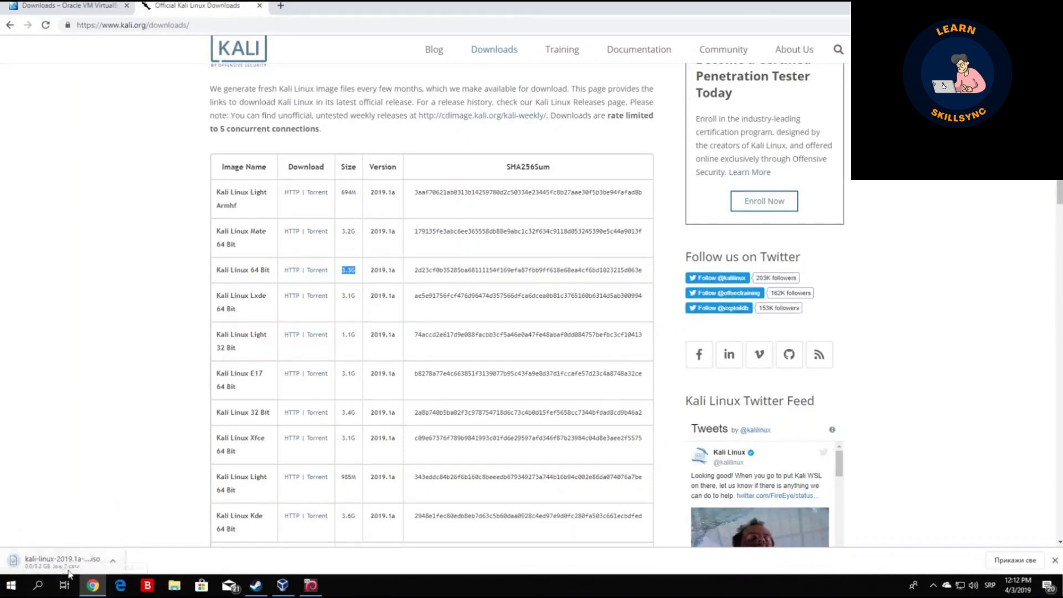
Cancel the running Kali Linux ISO download and check the Kali Linux 32 Bit entry in the table.
click(113, 560)
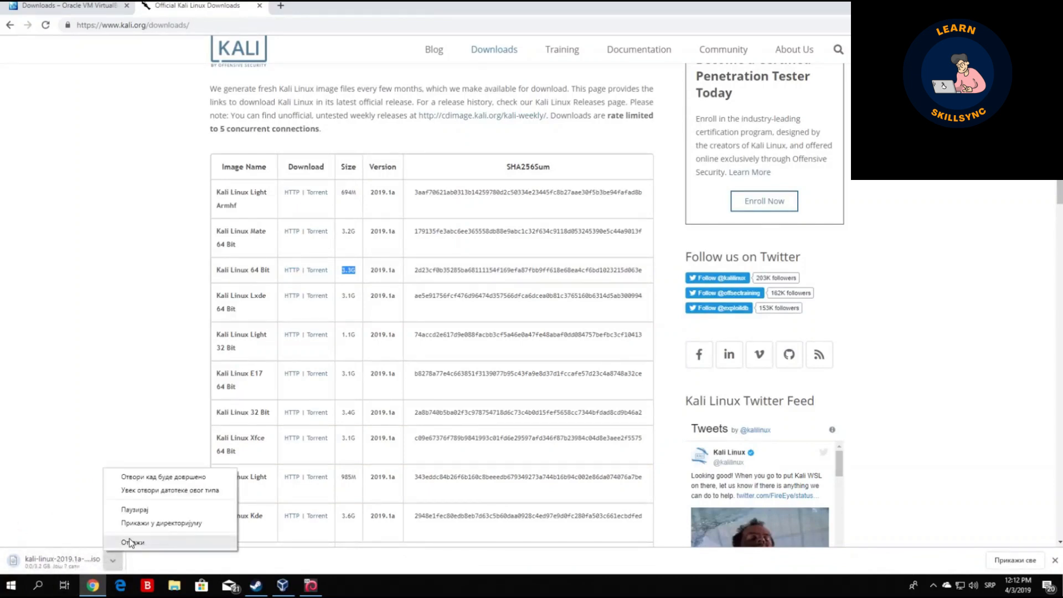
click(31, 452)
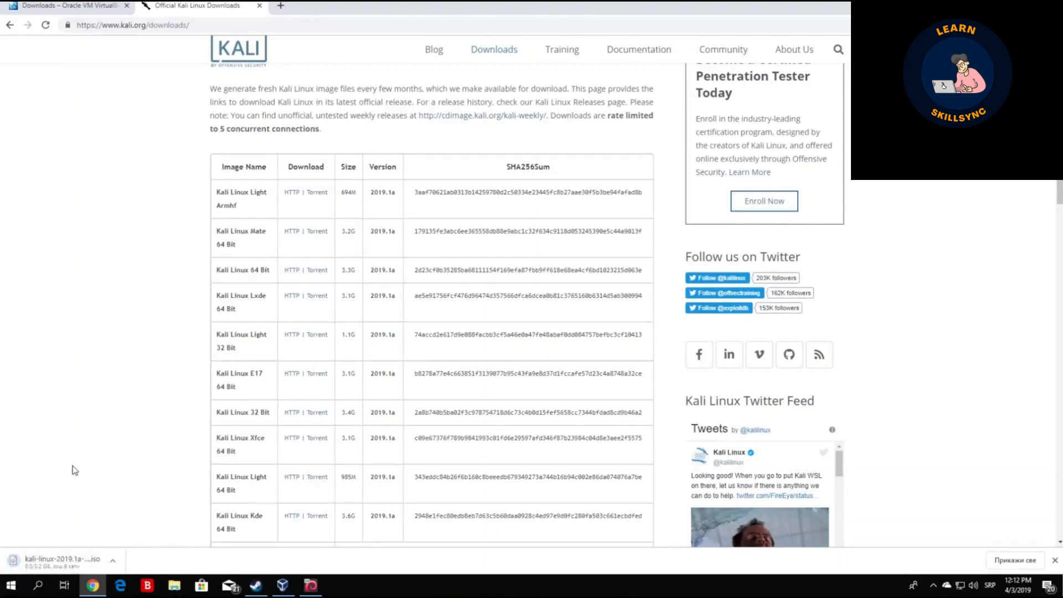
click(113, 561)
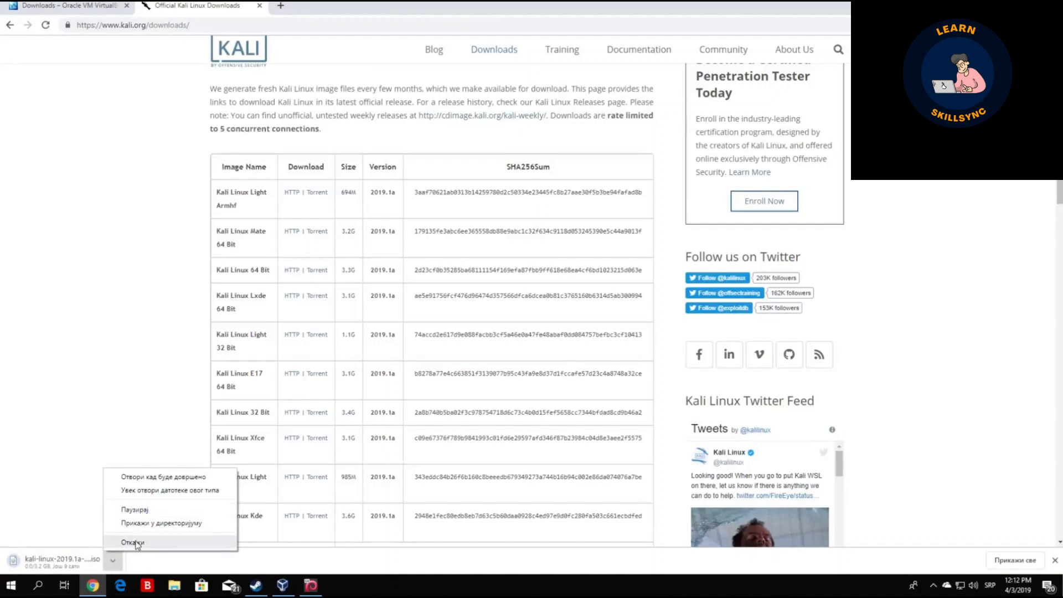
click(137, 543)
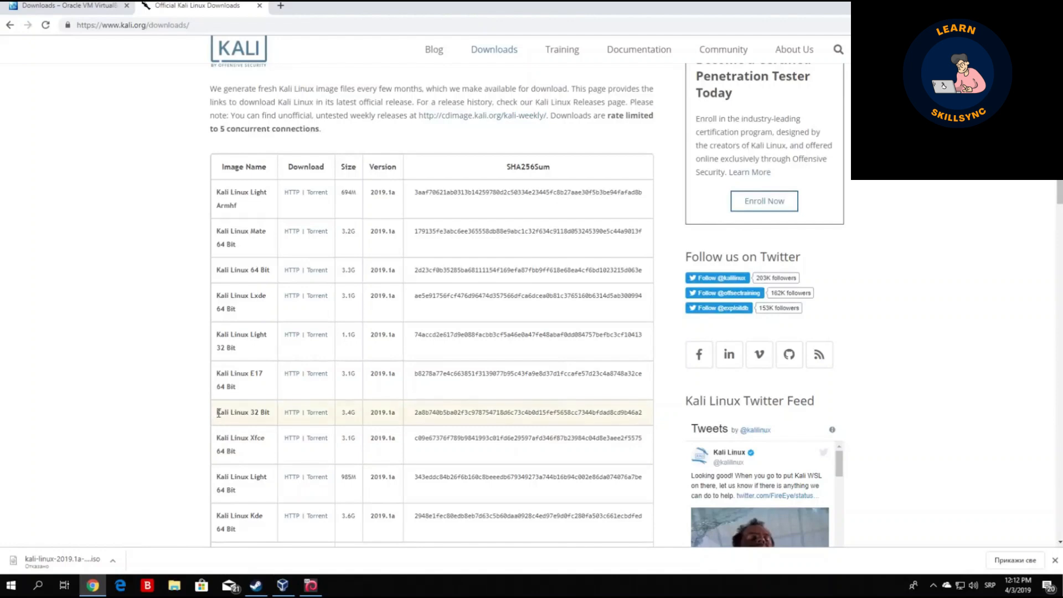
drag(219, 413, 273, 416)
click(91, 356)
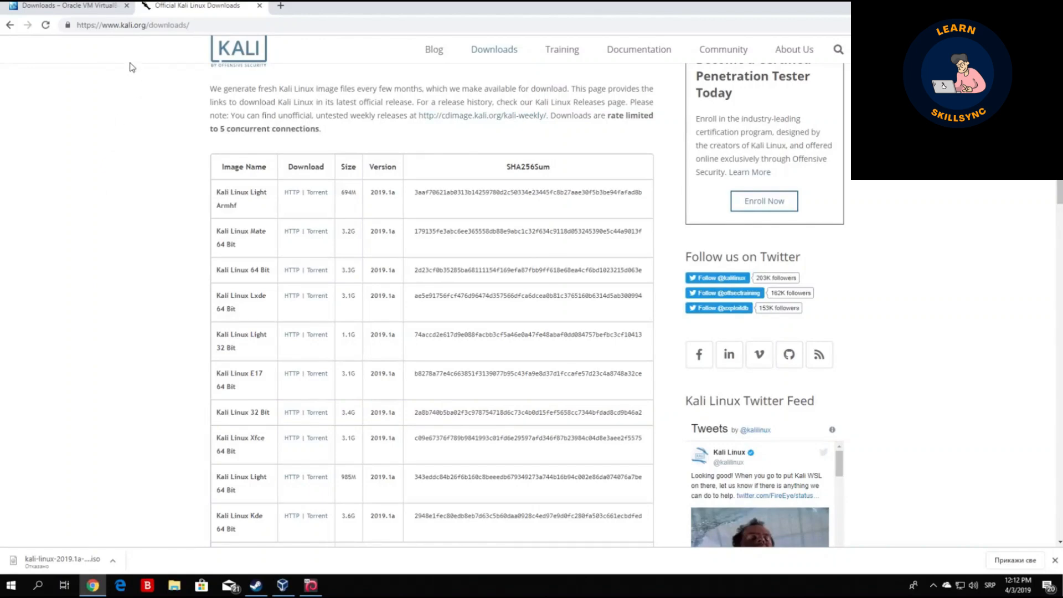
Open the Oracle VM VirtualBox downloads page from the Google results for virtualbox.
click(64, 6)
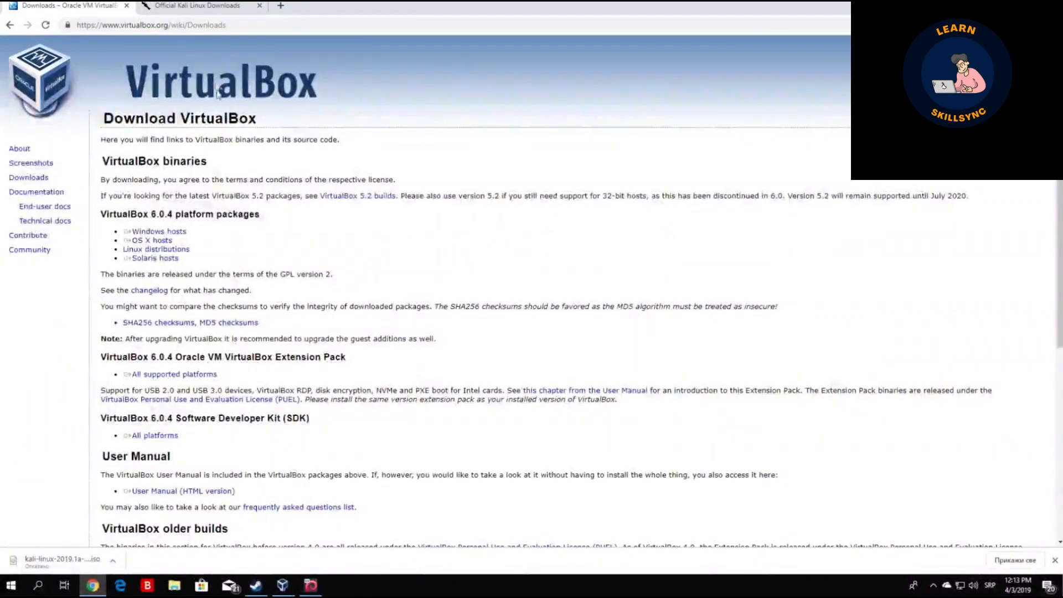
click(10, 25)
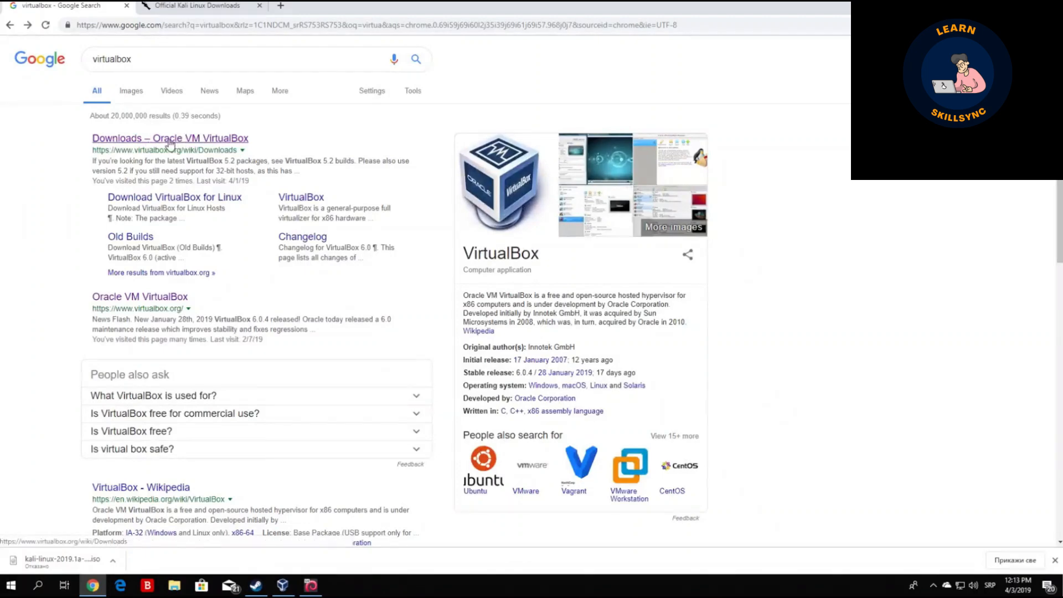
click(170, 144)
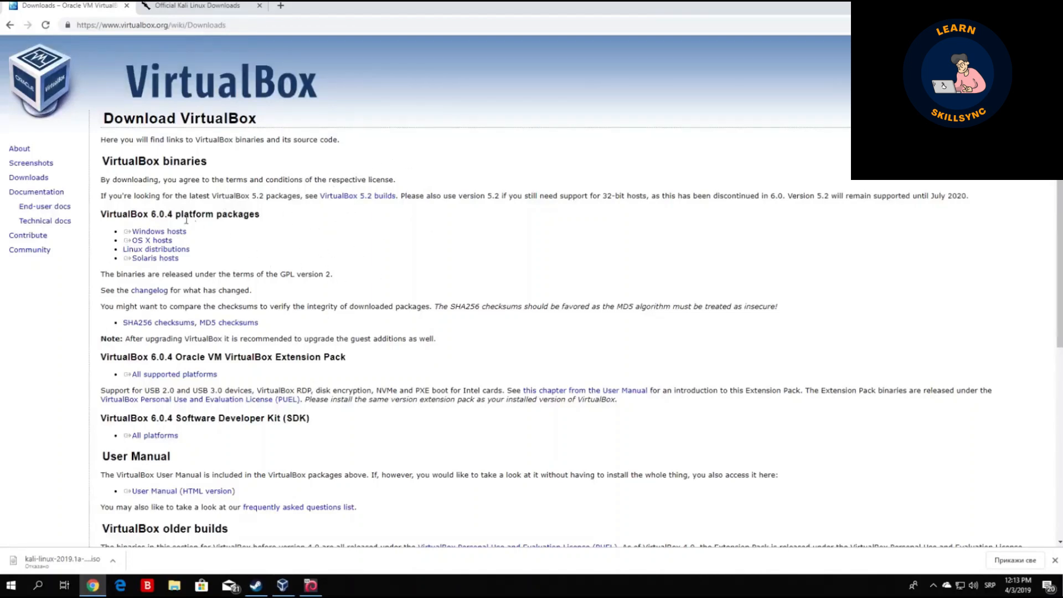
Start downloading the VirtualBox 6.0.4 platform package for Windows hosts.
double_click(136, 215)
click(153, 217)
drag(114, 233, 147, 236)
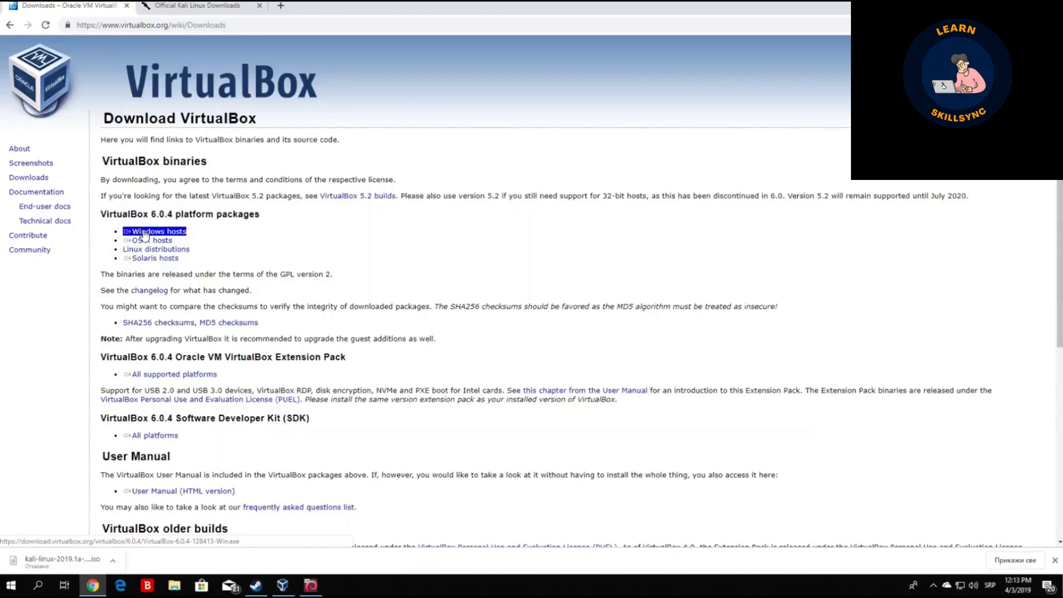
click(145, 236)
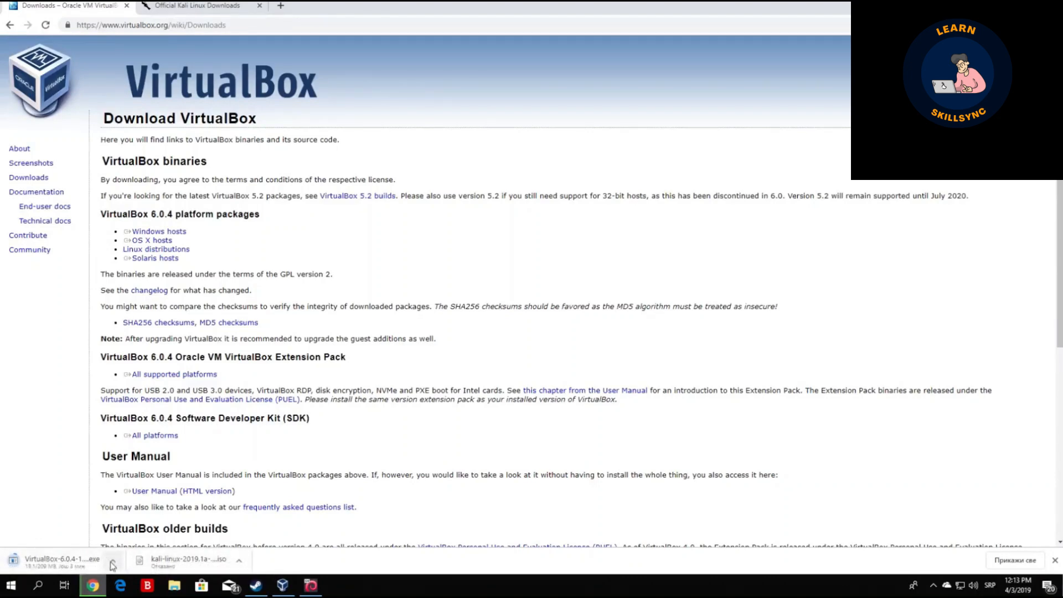
Cancel the running VirtualBox installer download and return to the desktop.
click(112, 562)
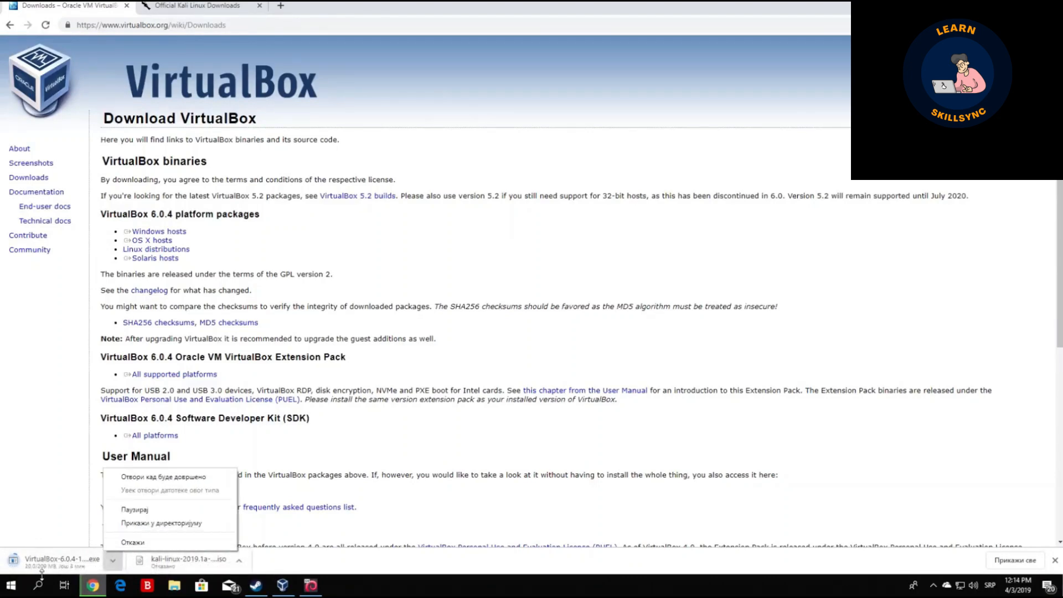
click(133, 542)
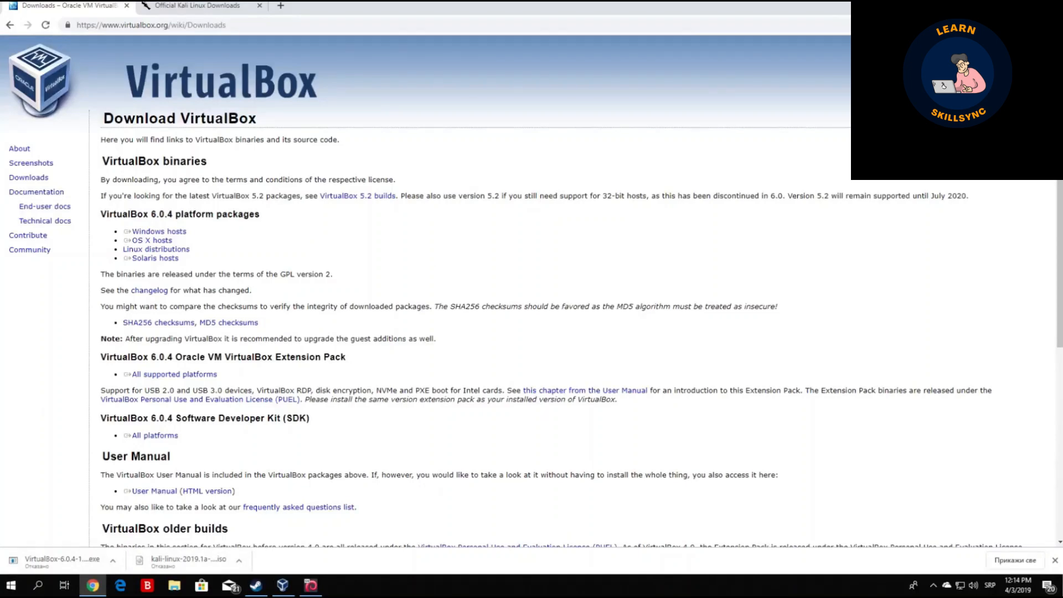
key(super+d)
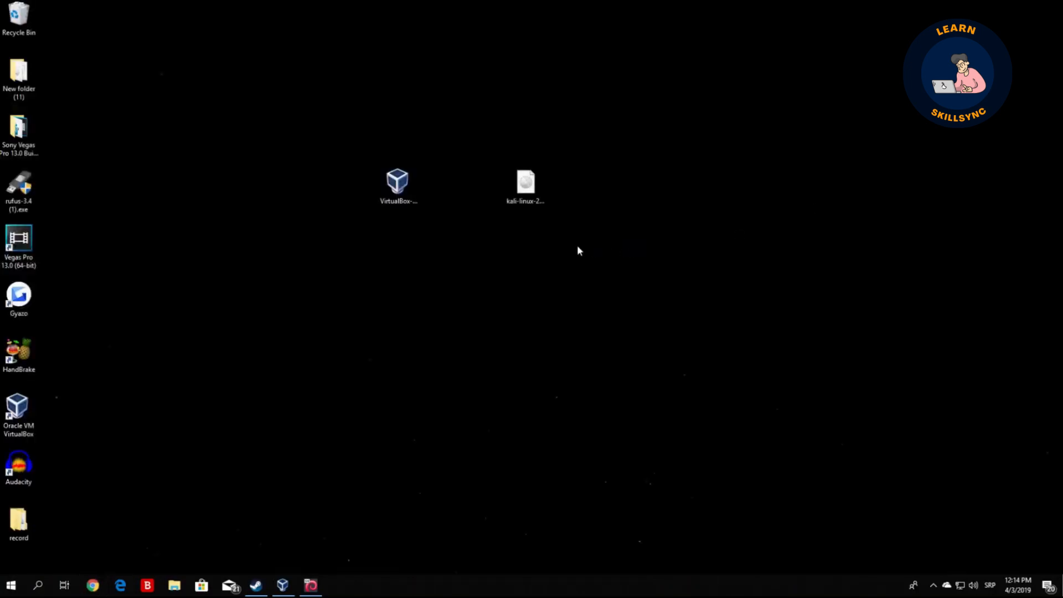
Move the Kali Linux ISO closer to the VirtualBox installer on the desktop.
click(555, 282)
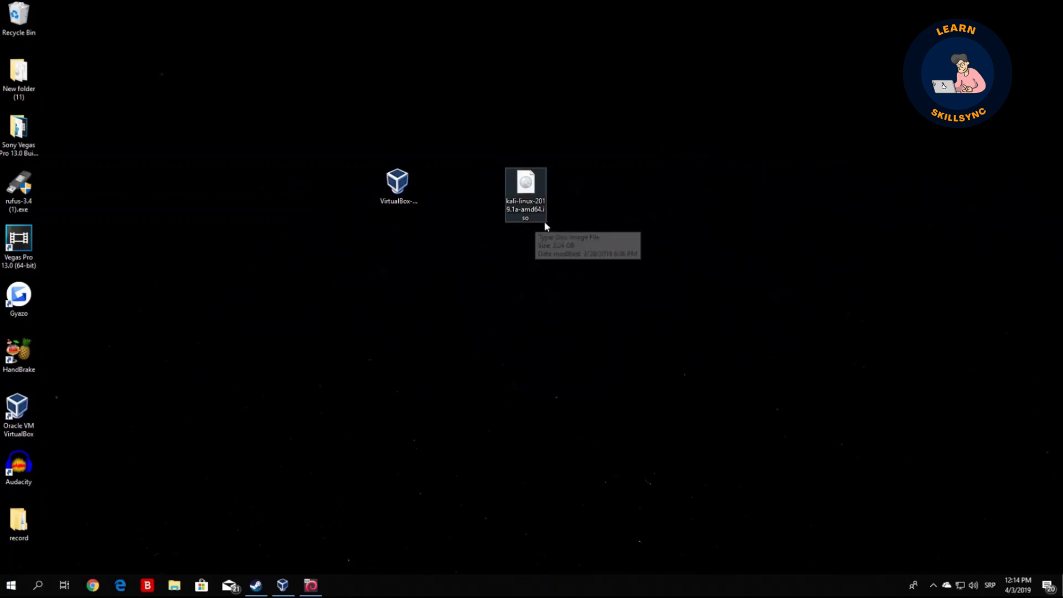
click(407, 179)
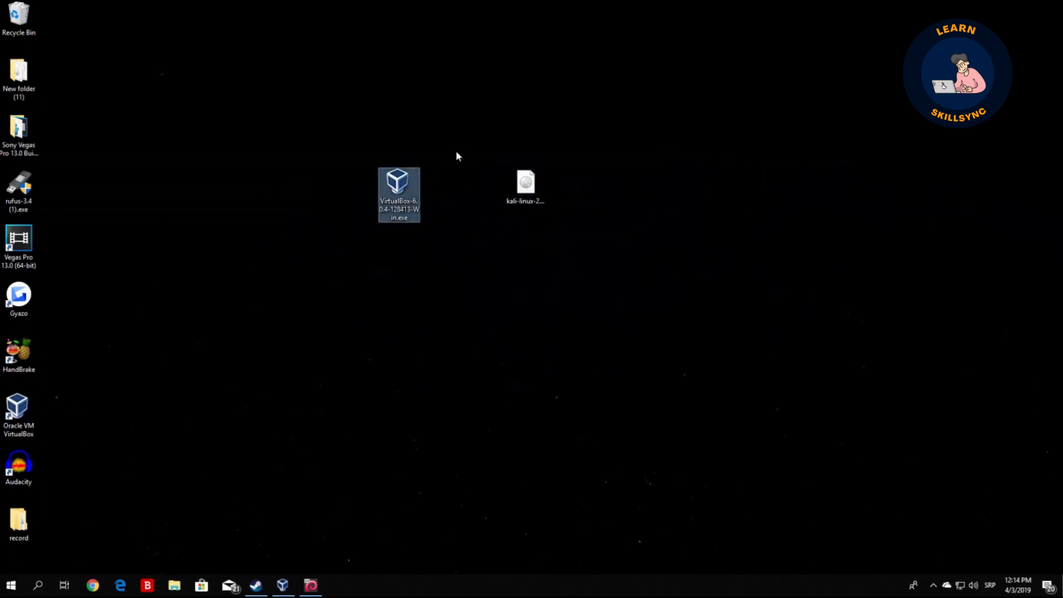
click(467, 131)
click(533, 193)
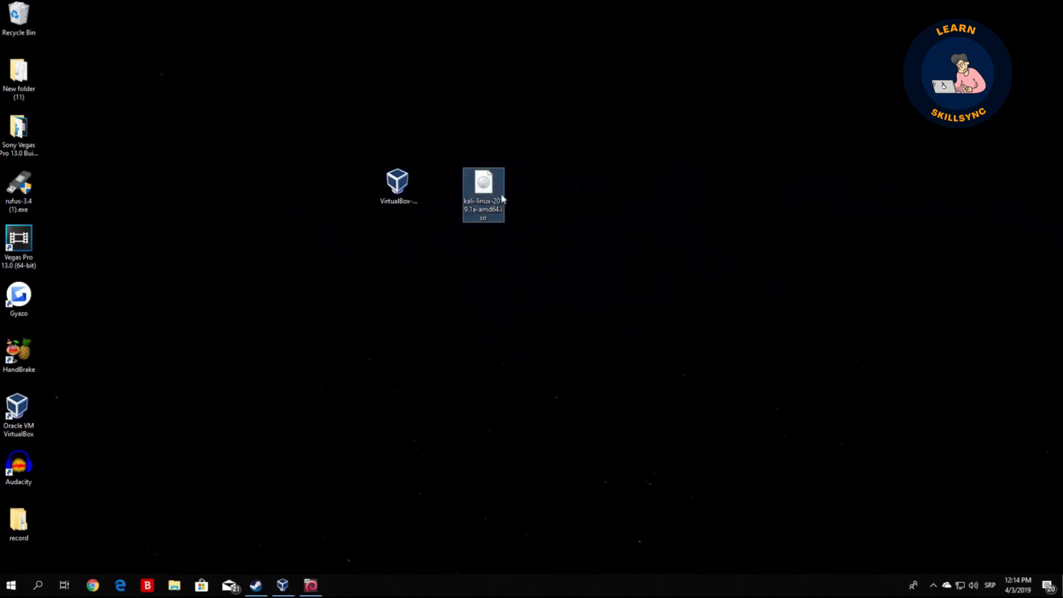
click(406, 194)
drag(446, 244, 349, 125)
click(349, 128)
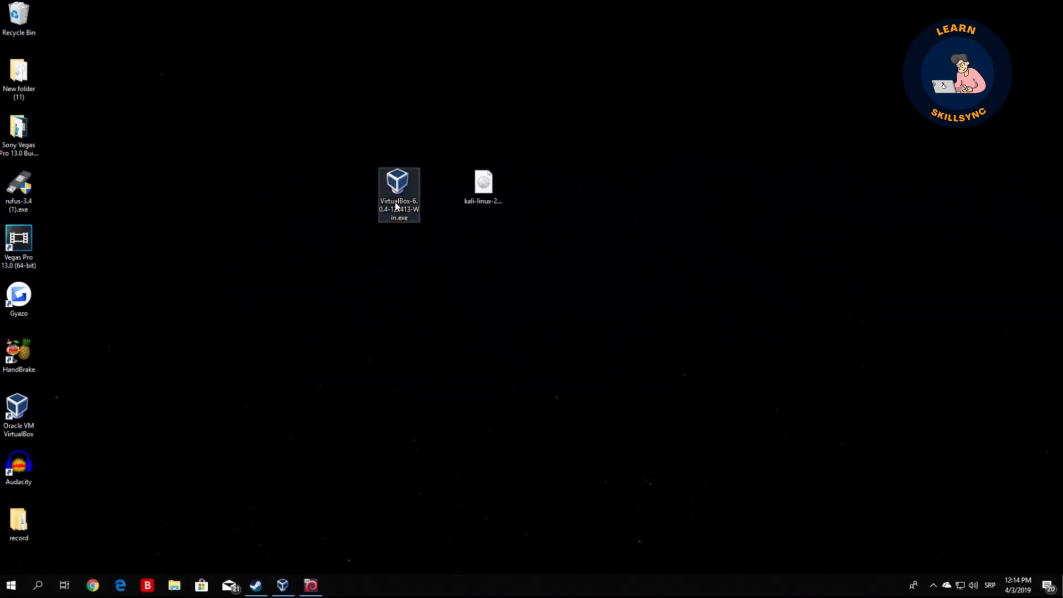
Power off the running ethicalhackingmachine virtual machine and close the VirtualBox Manager.
mouse_move(396, 188)
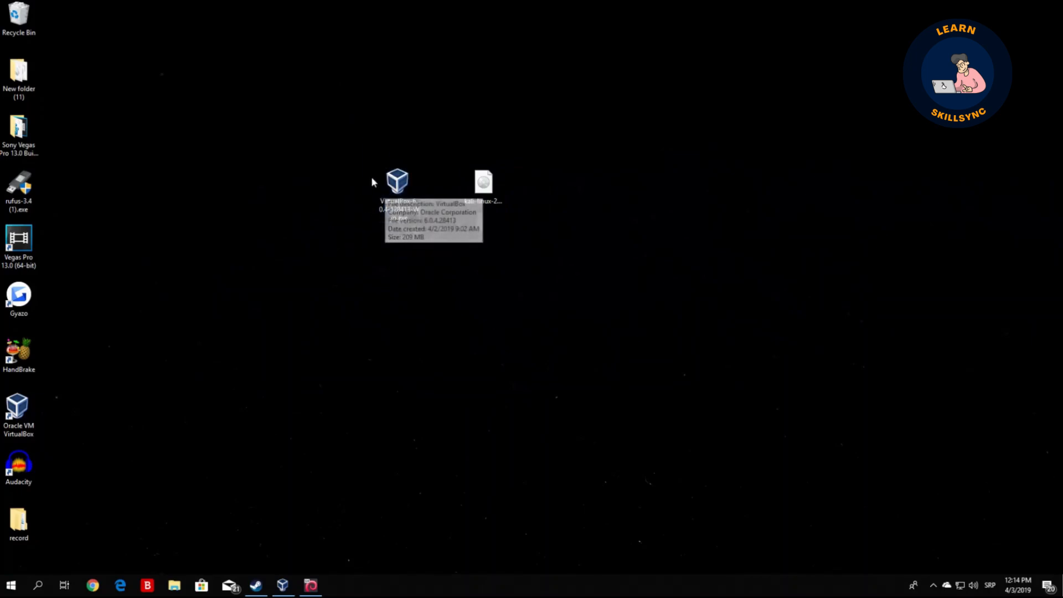
click(311, 586)
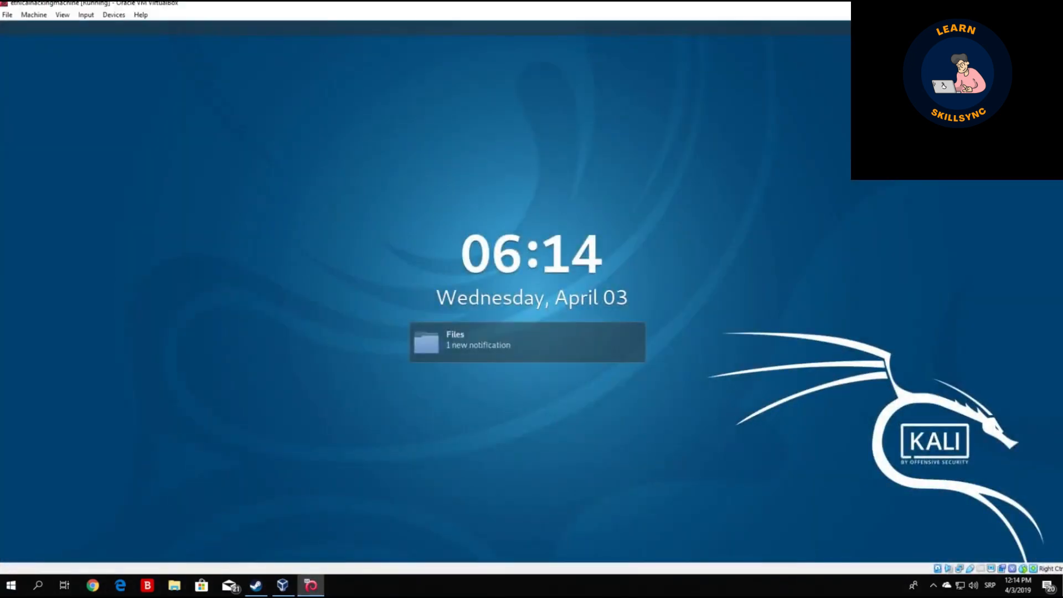
key(Control_R+q)
click(491, 318)
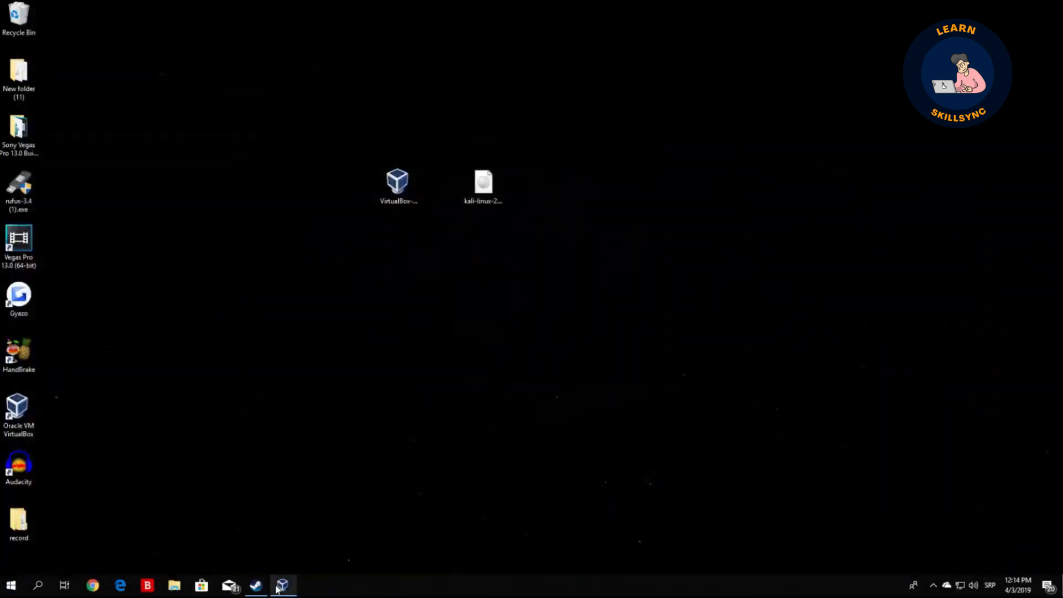
click(277, 589)
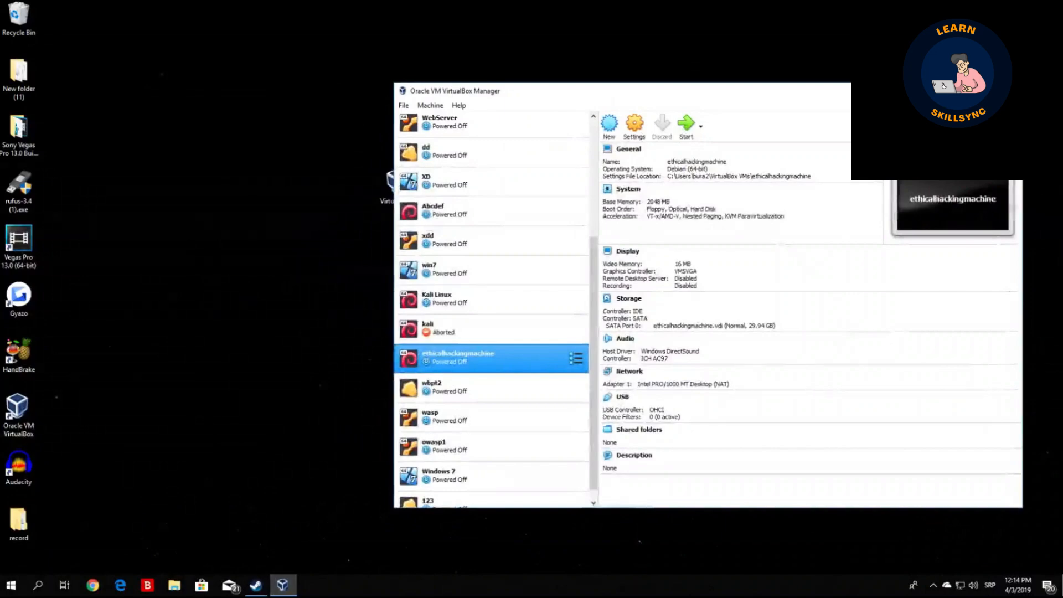
scroll(524, 348, down, 1)
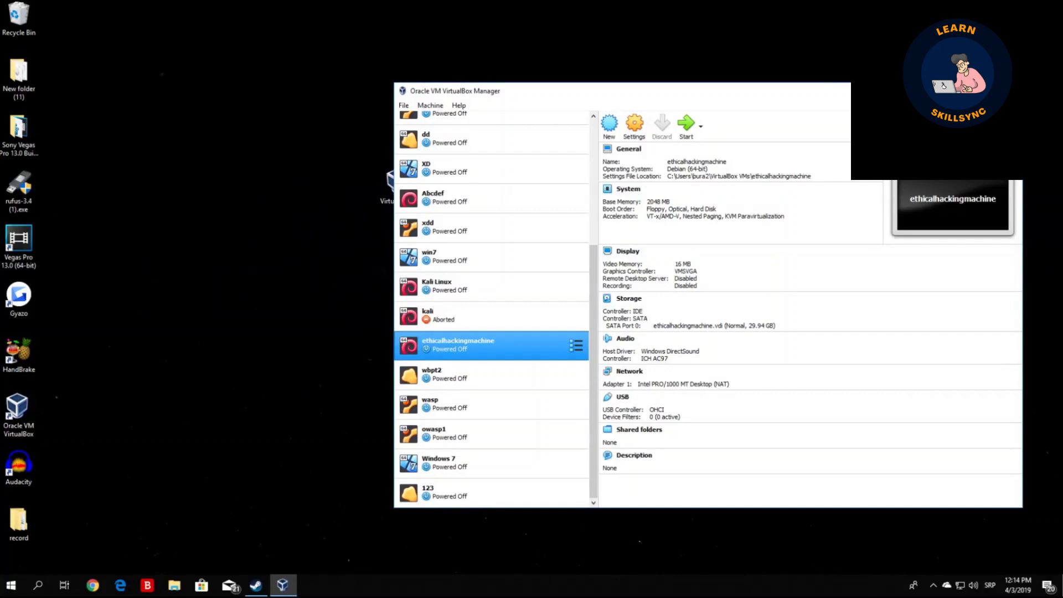
click(1011, 91)
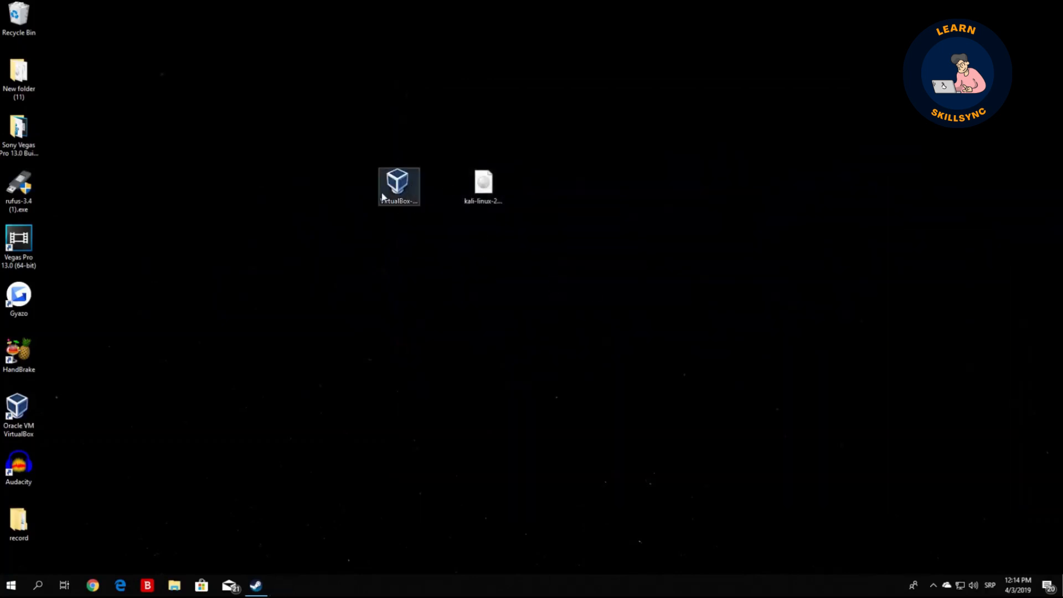
click(238, 195)
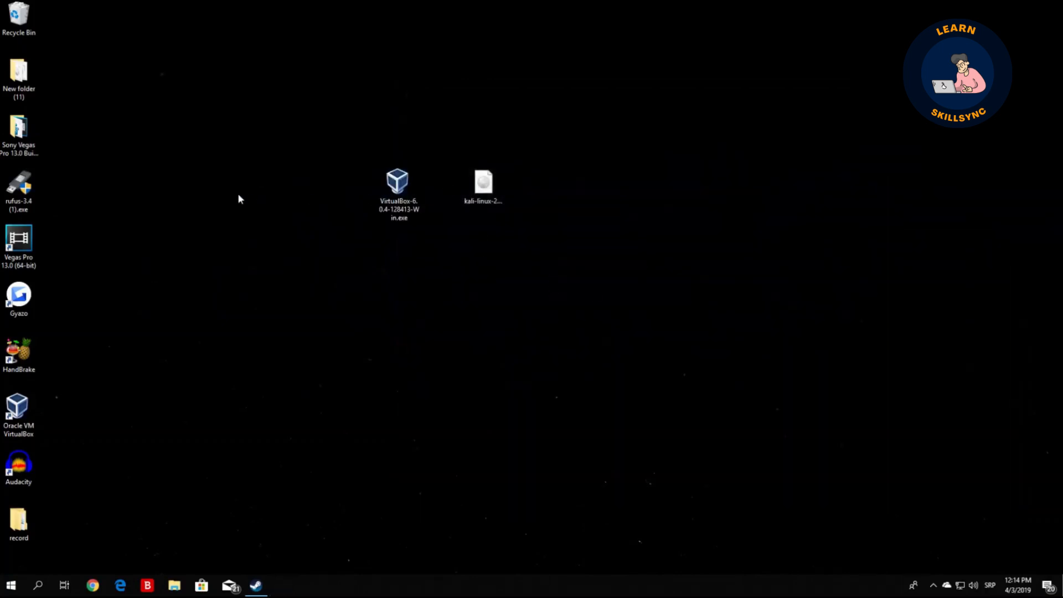
Run the VirtualBox 6.0.4 installer from the desktop and remove the existing VirtualBox installation.
double_click(394, 200)
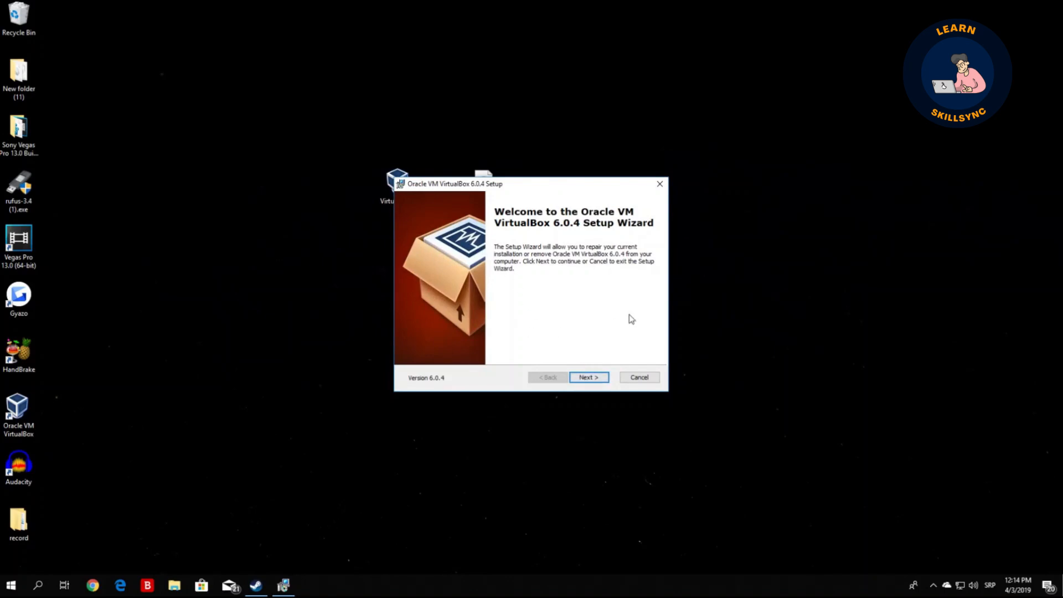
click(600, 377)
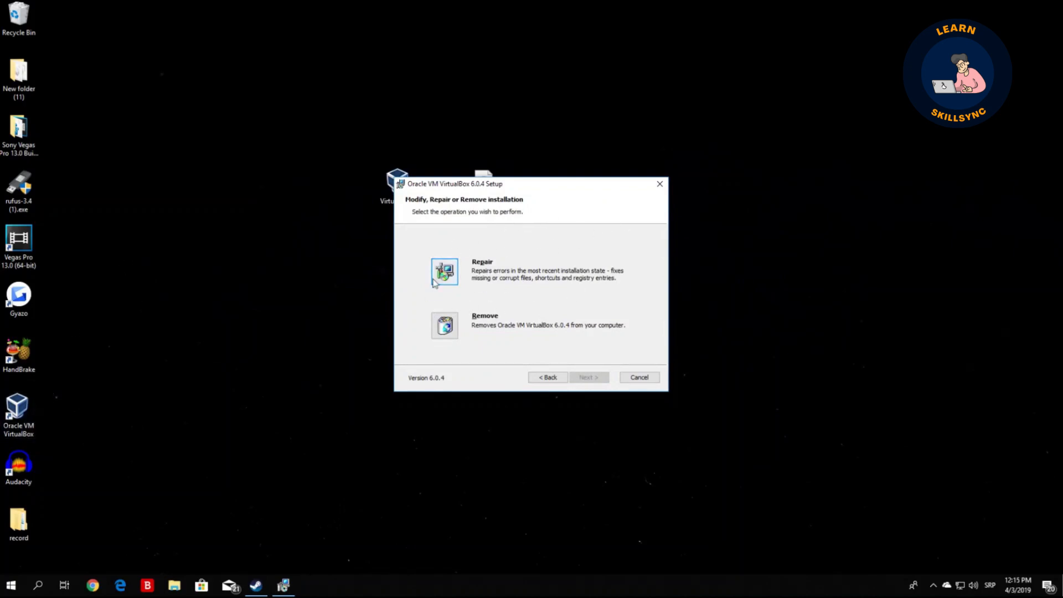
click(445, 326)
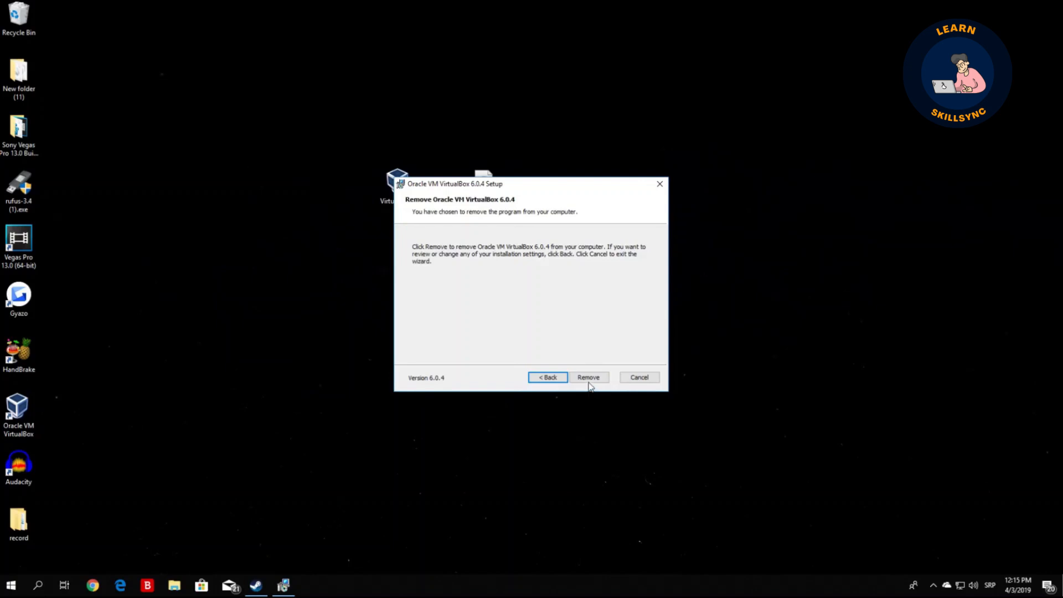
click(589, 379)
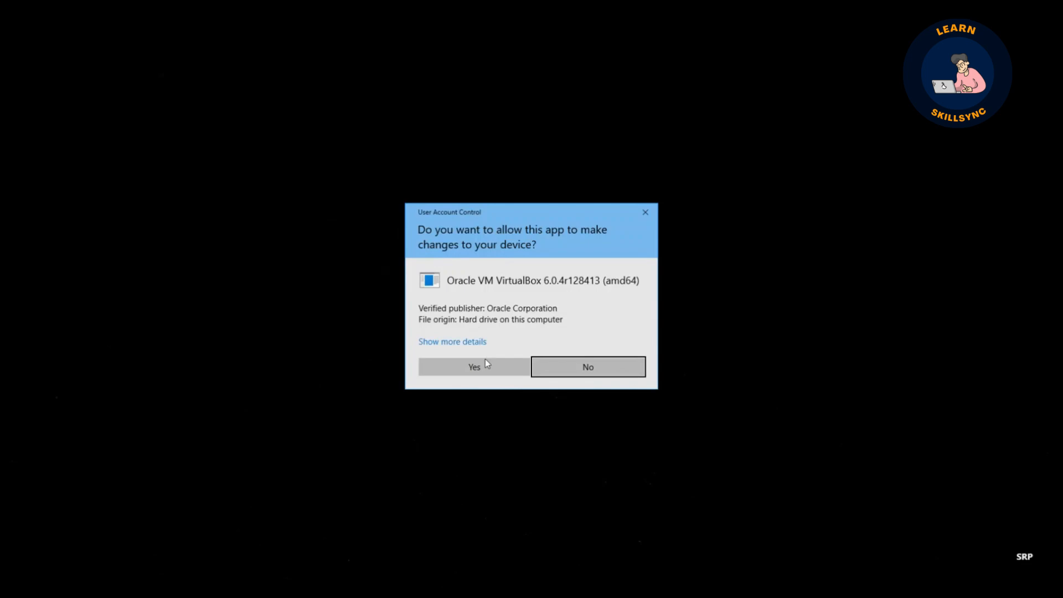
click(484, 367)
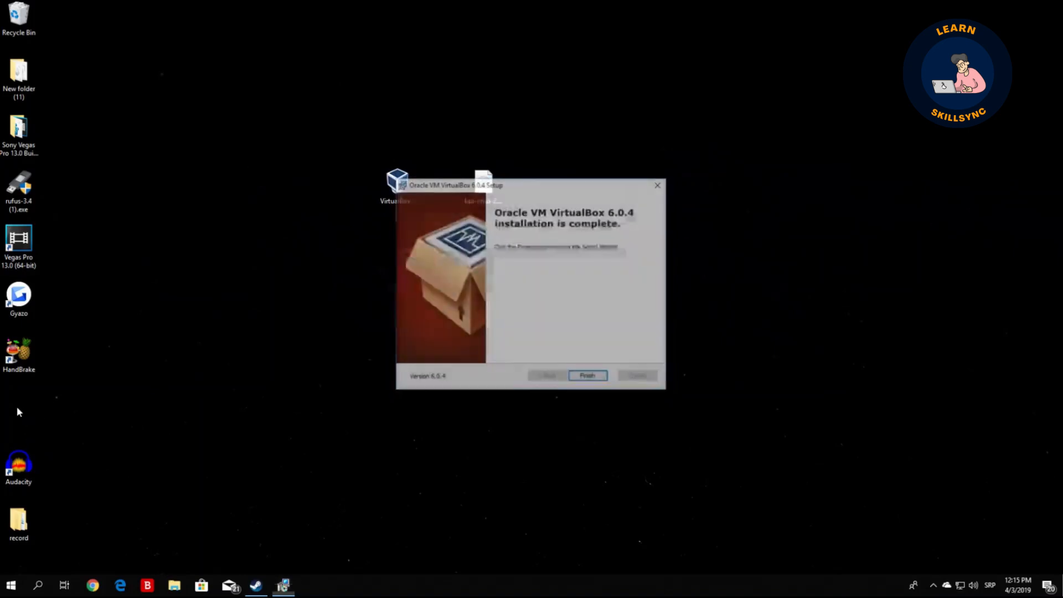
click(589, 378)
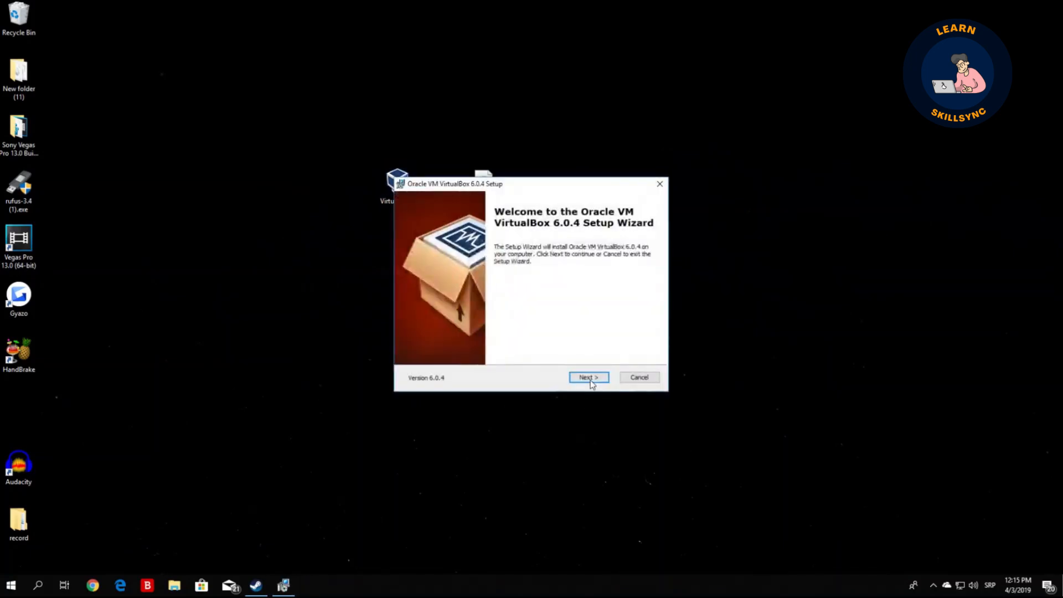
Install VirtualBox 6.0.4 with the default features and all shortcut options, accepting the network reset, and finish the setup.
click(591, 380)
click(591, 380)
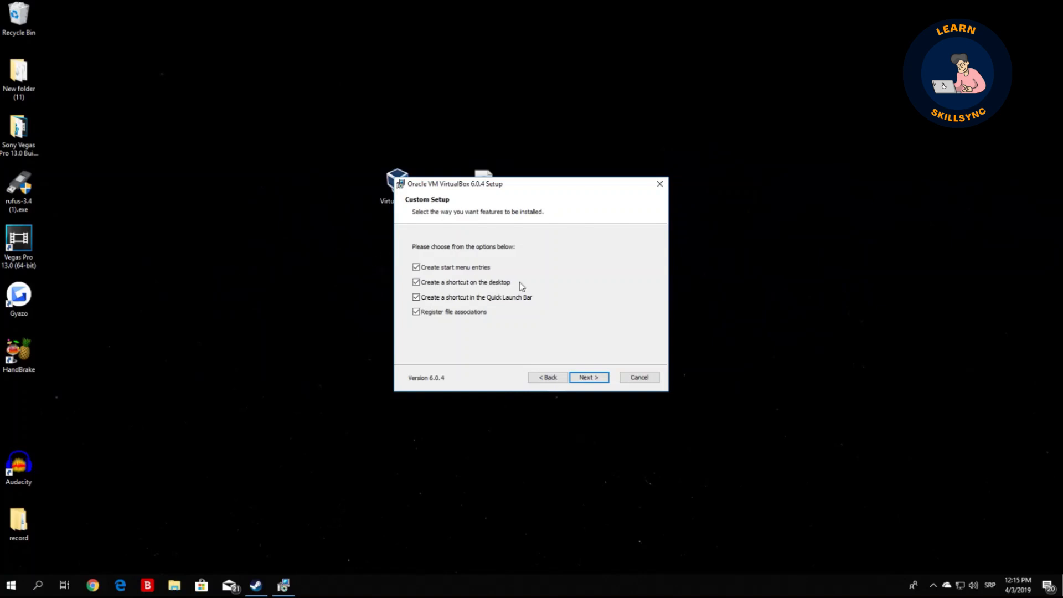
click(584, 375)
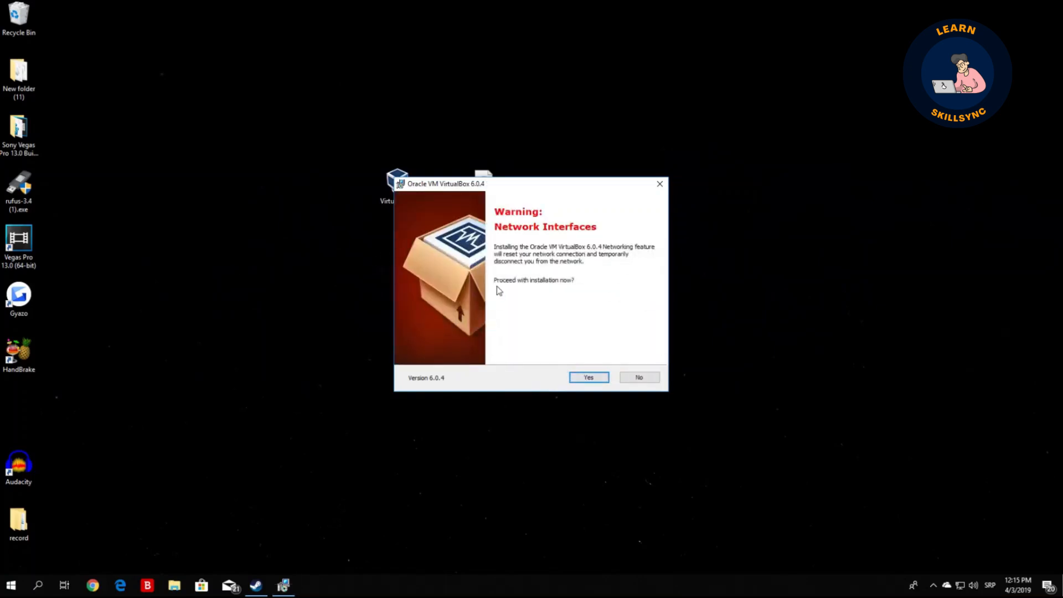
click(589, 382)
click(586, 378)
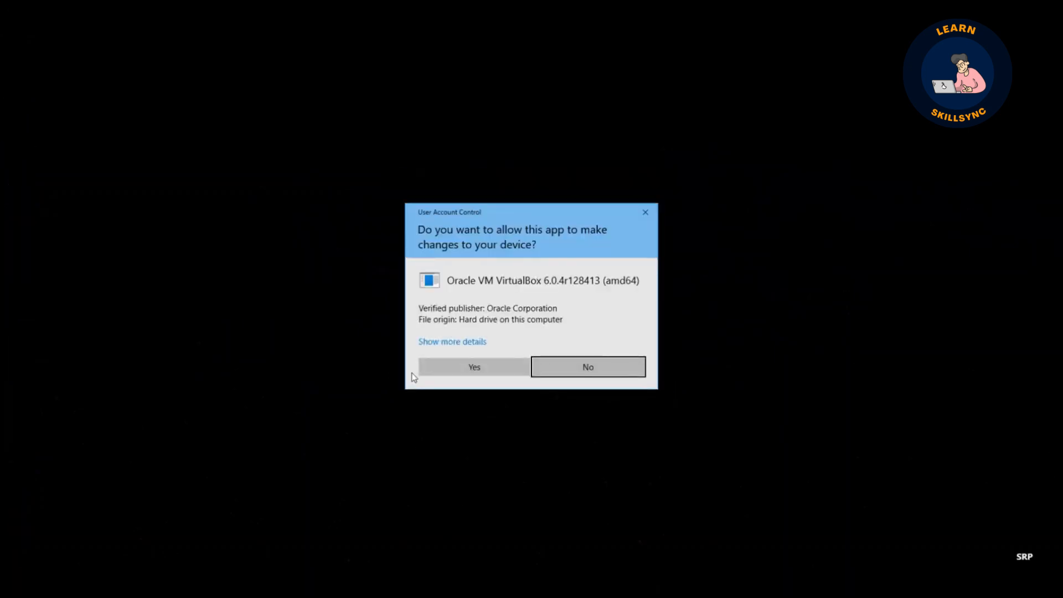
click(481, 370)
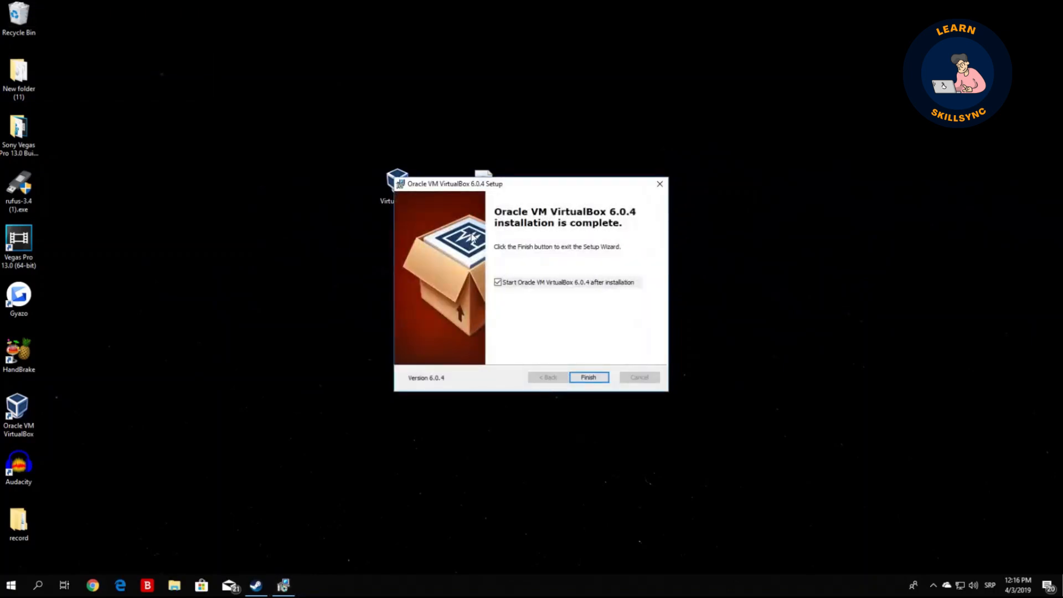
click(498, 282)
click(595, 378)
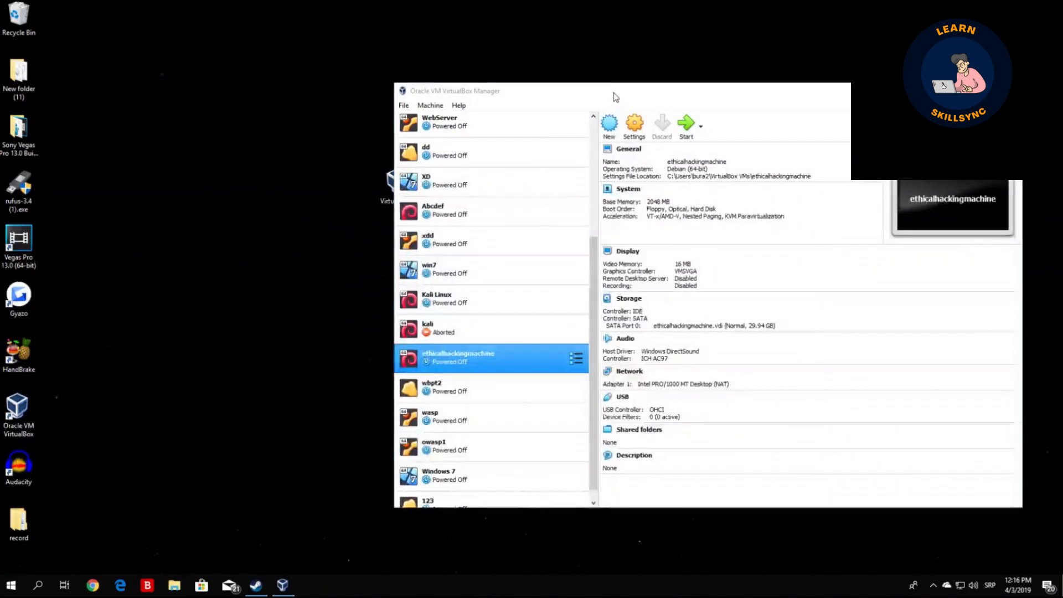
Examine the details of the existing virtual machines from 123 up to xdd in the VirtualBox Manager.
drag(614, 98, 371, 69)
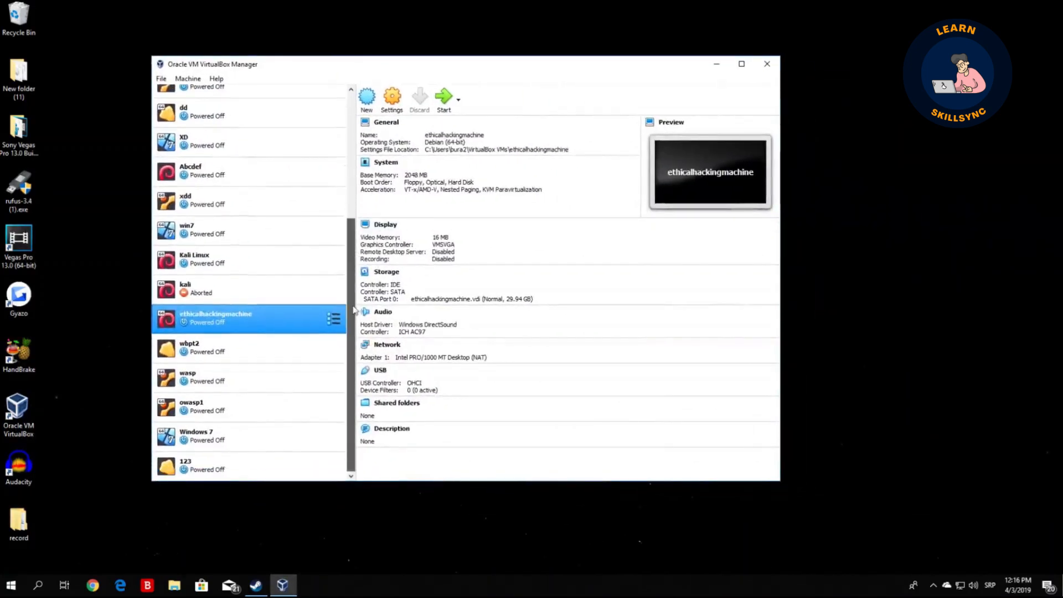
scroll(354, 256, down, 1)
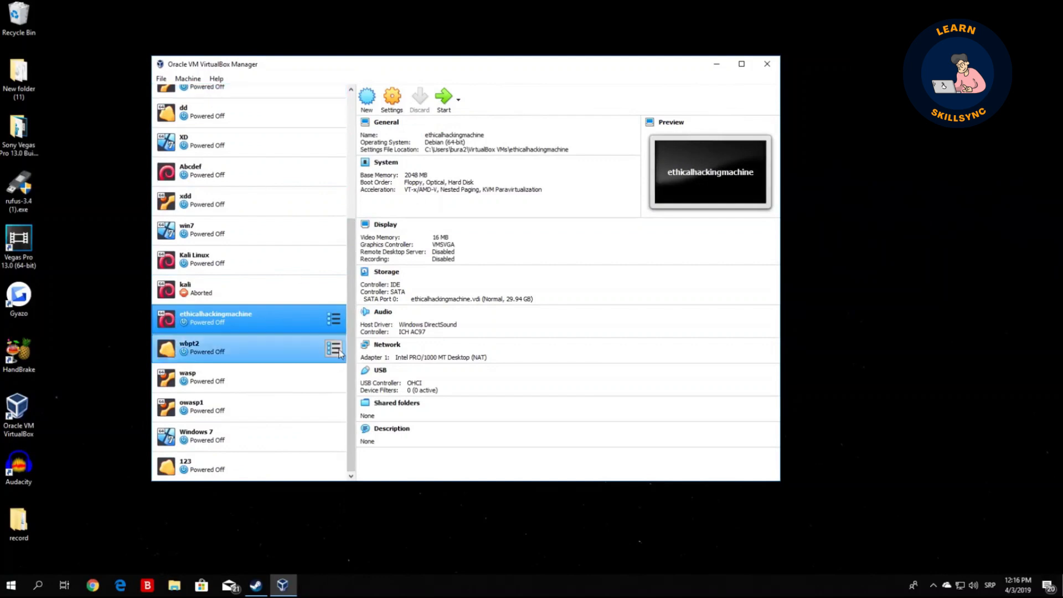
click(228, 468)
click(215, 440)
click(216, 410)
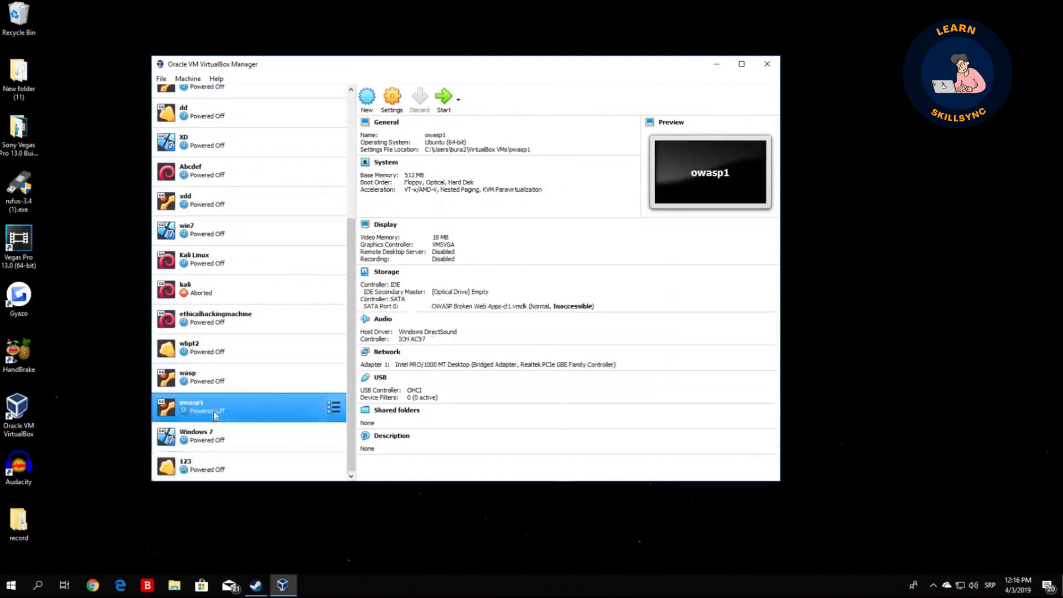
click(216, 381)
click(216, 351)
click(217, 321)
click(220, 291)
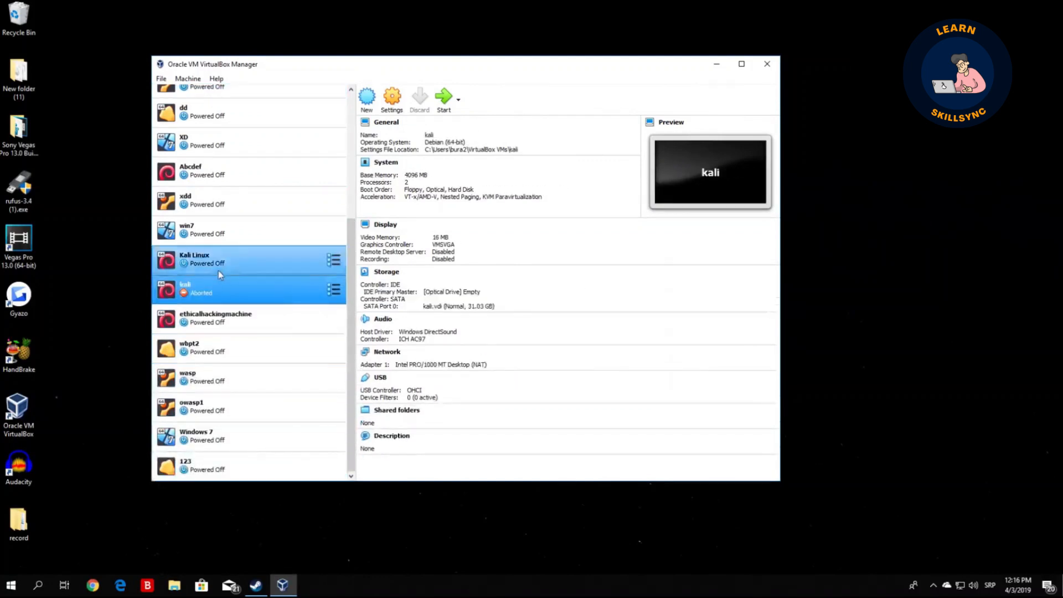
click(216, 260)
click(215, 231)
click(211, 204)
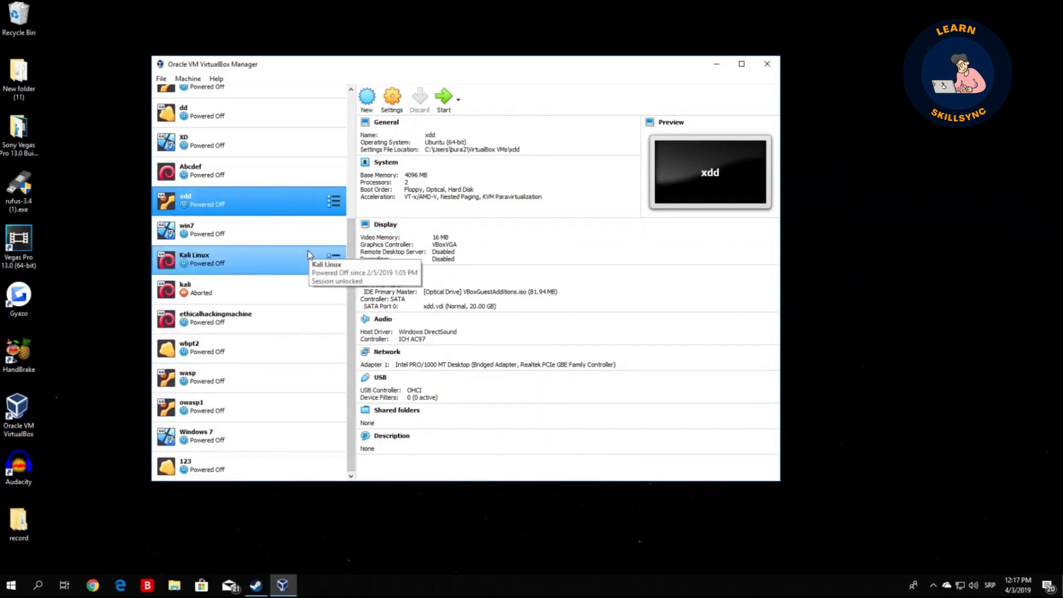
Start a new virtual machine named pythonethicalhacking with type Linux and version Debian (64-bit).
click(368, 111)
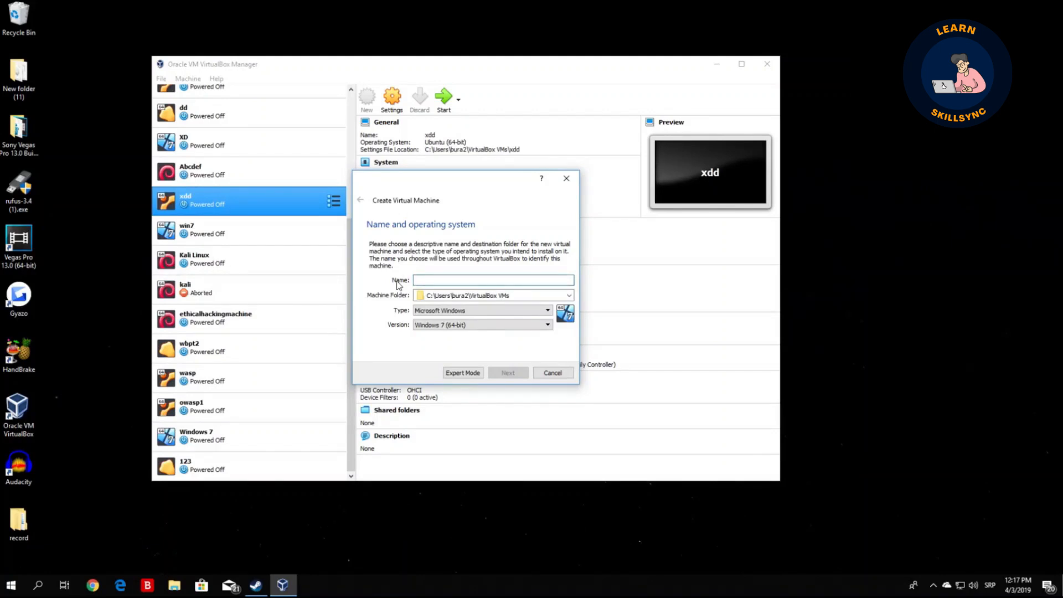
text(pyth)
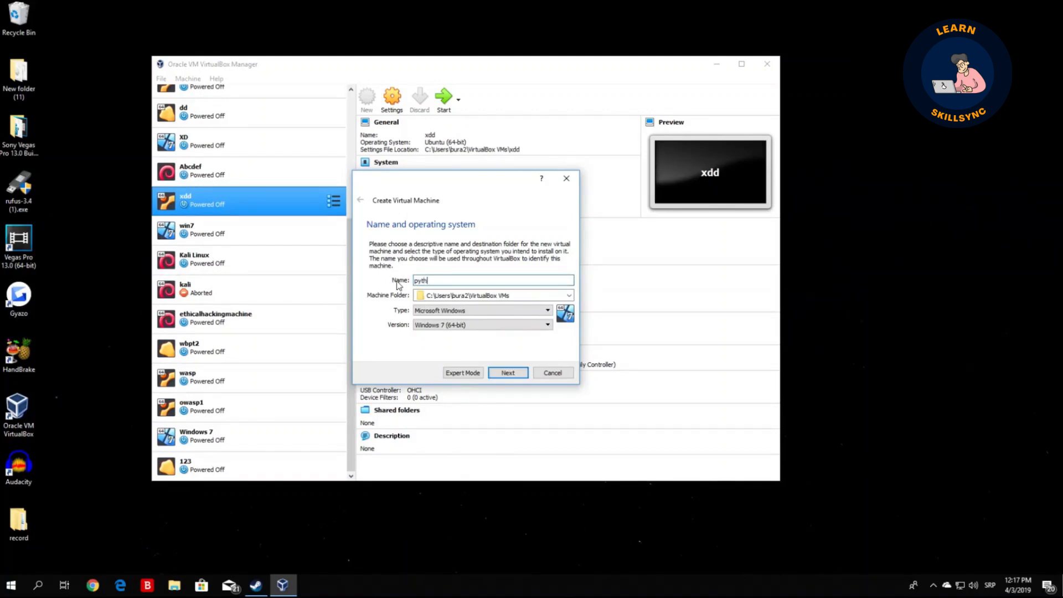
text(onethical)
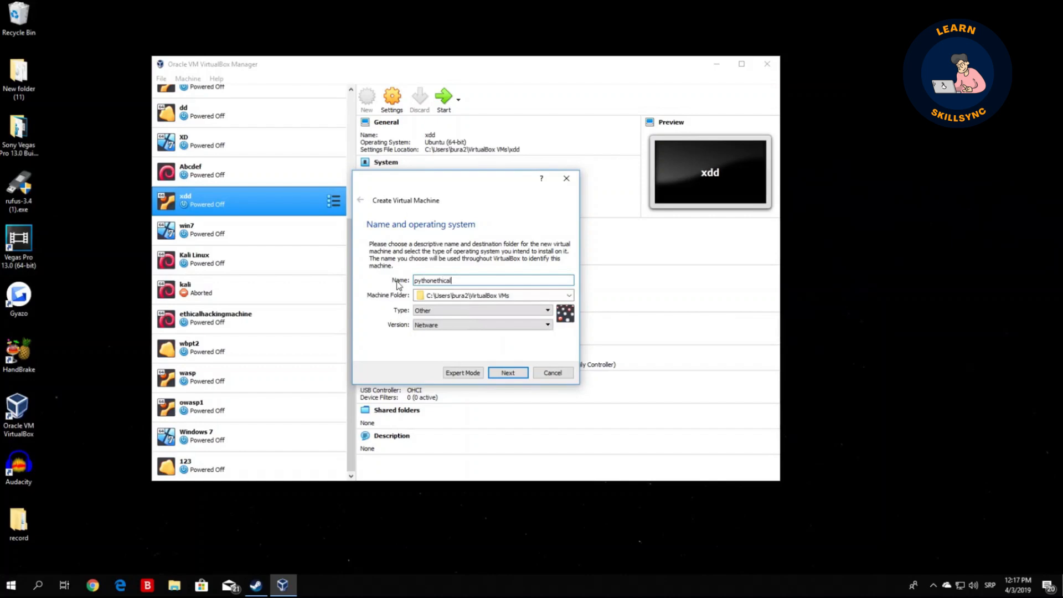
text(hacking)
click(533, 311)
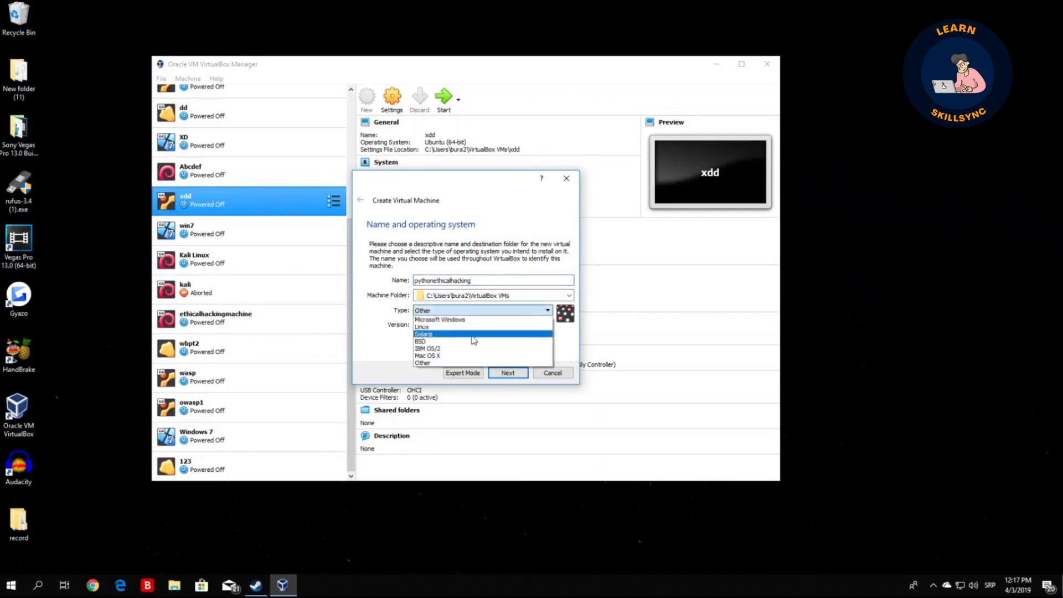
click(437, 327)
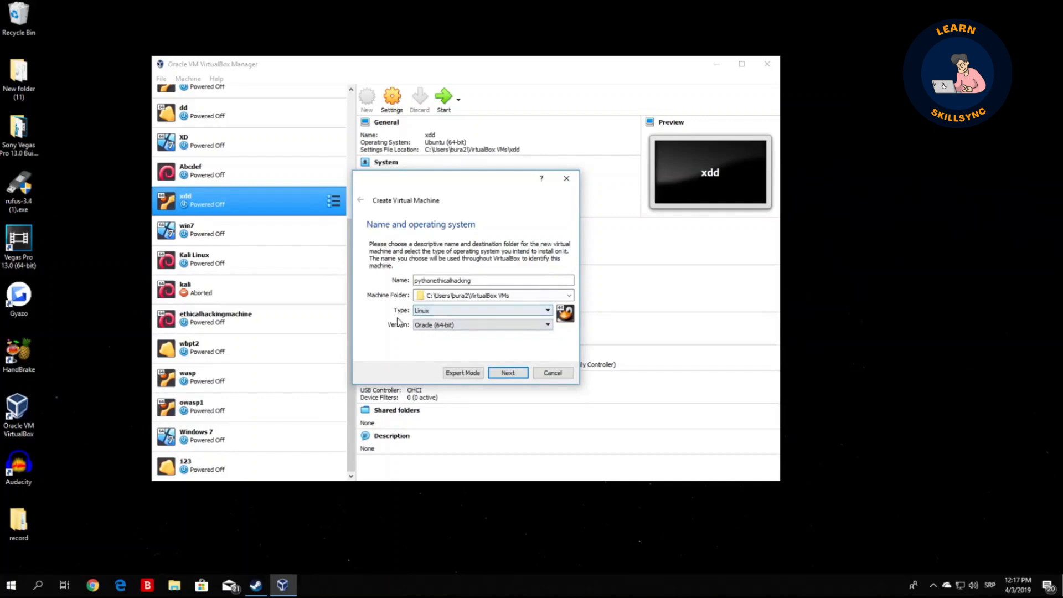
click(483, 326)
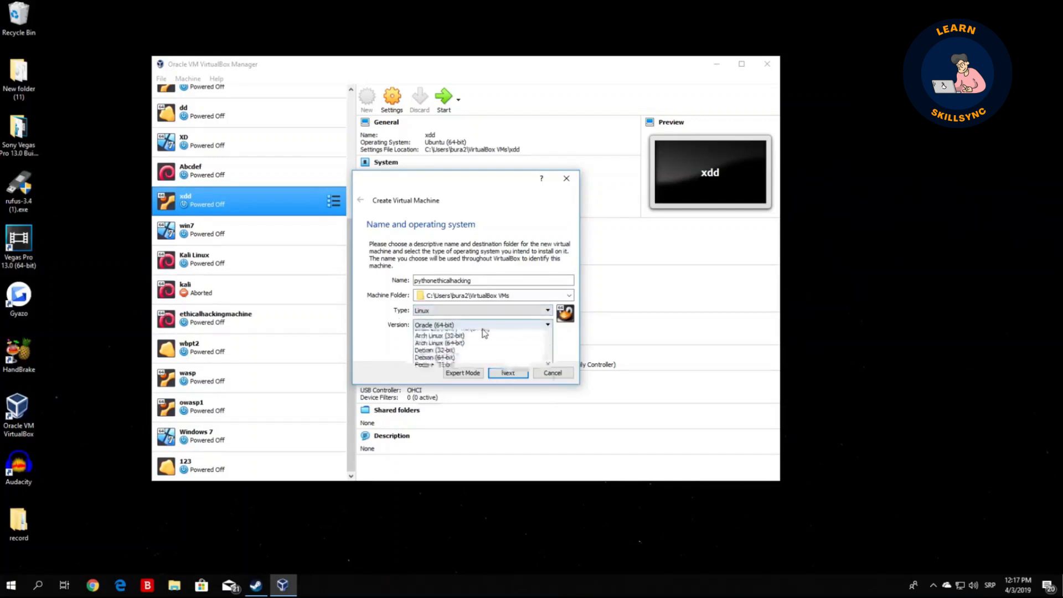
mouse_move(549, 361)
mouse_down()
mouse_move(550, 384)
mouse_move(550, 361)
mouse_up()
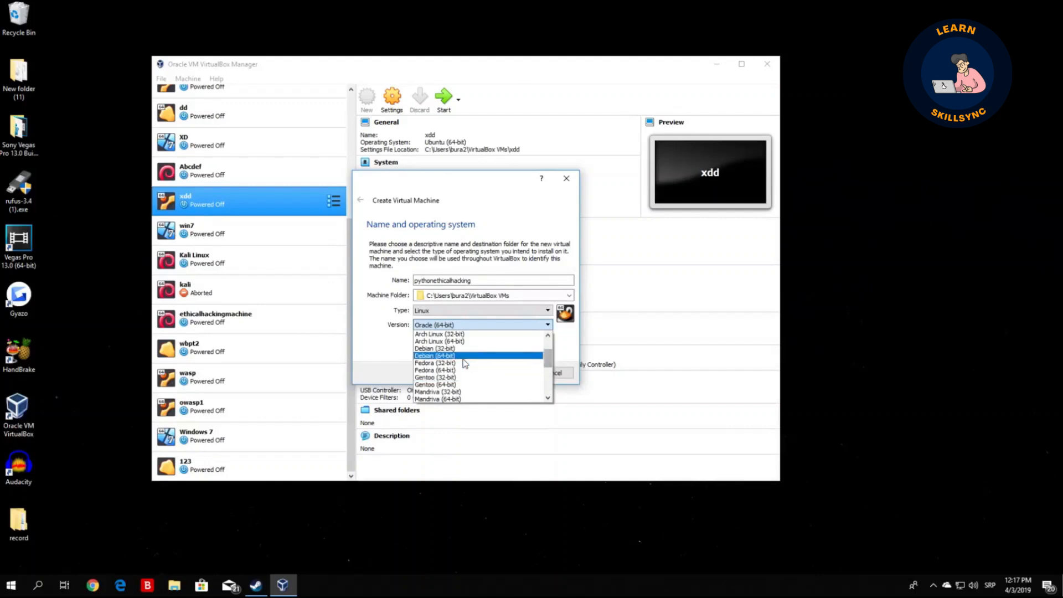
click(444, 359)
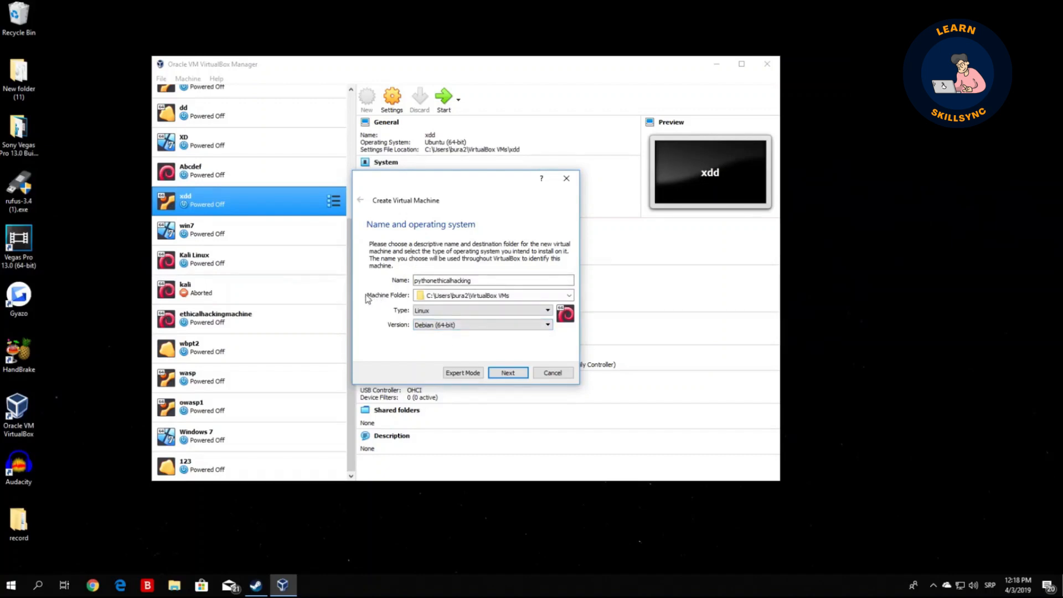
click(524, 379)
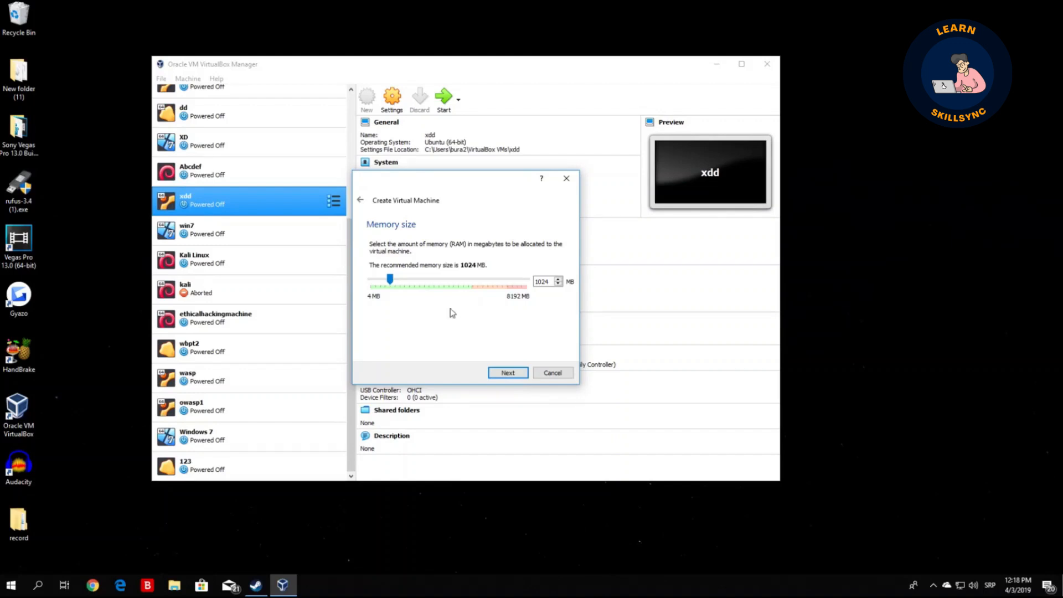
Allocate 2048 MB of memory to the new virtual machine.
drag(390, 281, 539, 283)
drag(529, 282, 410, 279)
click(505, 373)
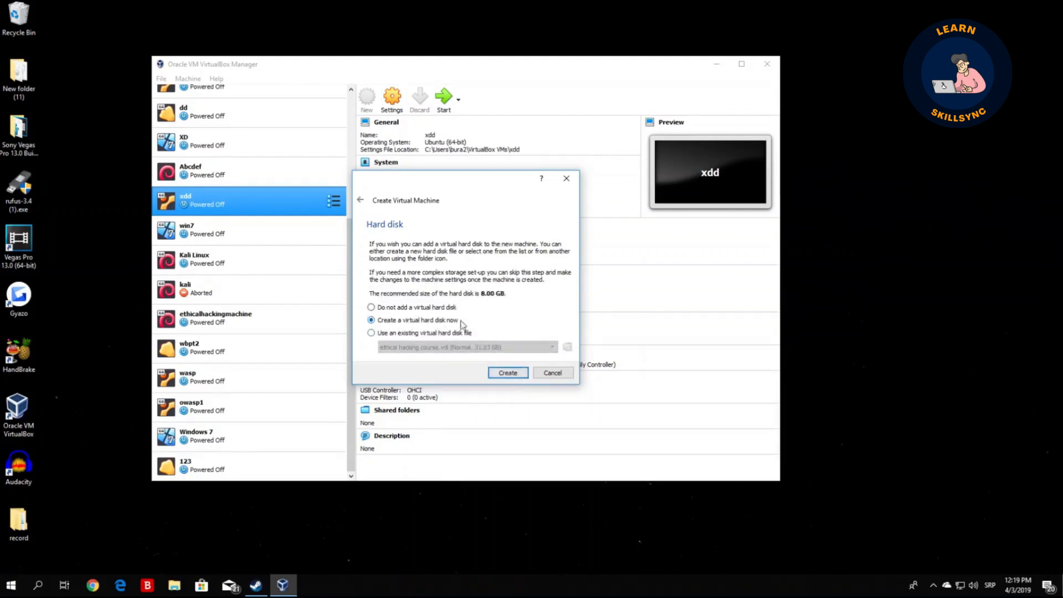
Create a dynamically allocated VDI virtual hard disk of 32.23 GB for the pythonethicalhacking machine.
click(507, 374)
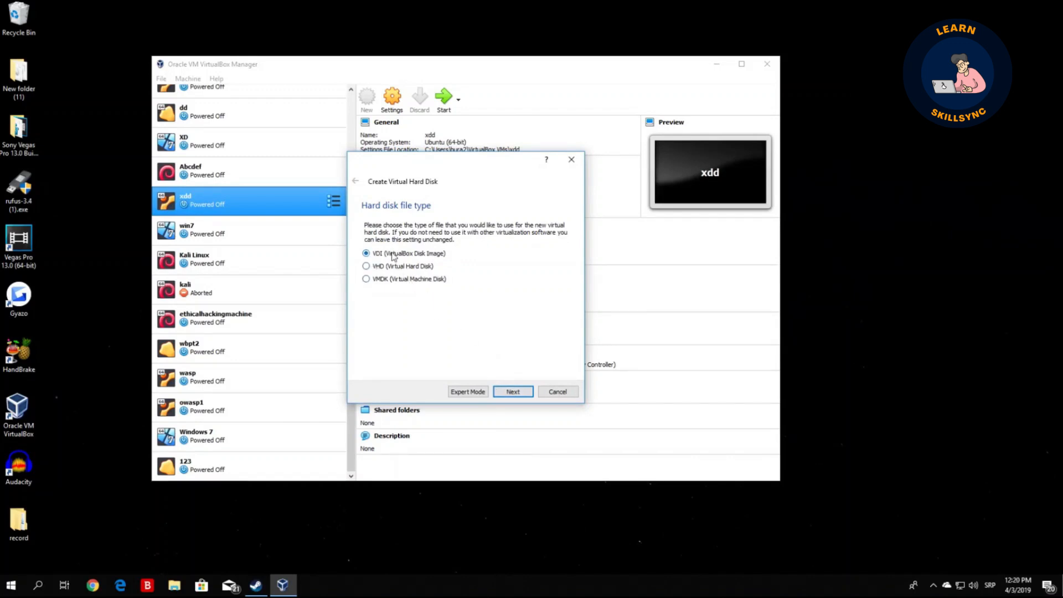
click(512, 392)
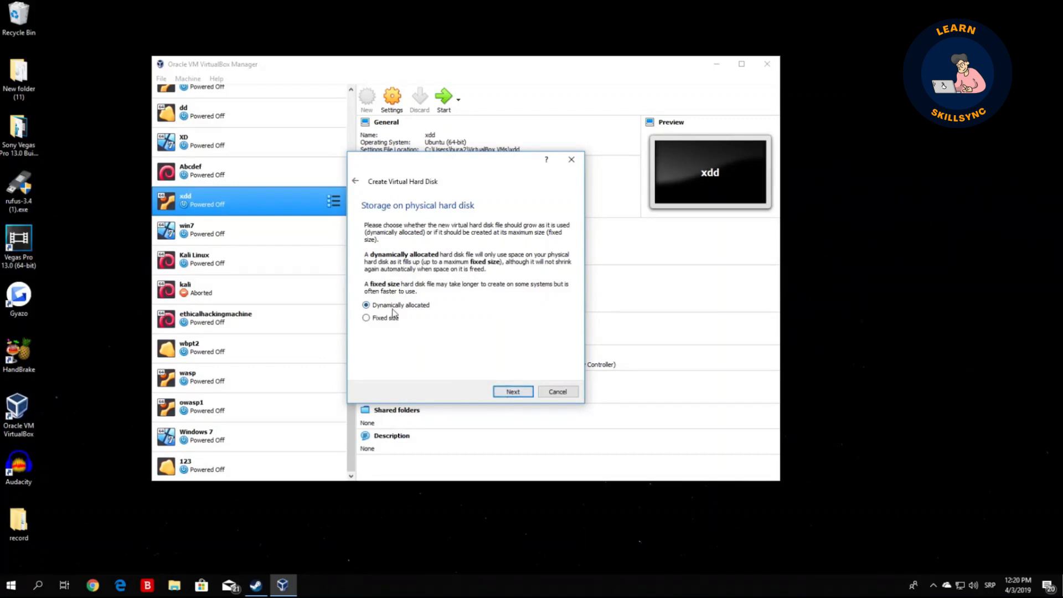
click(521, 393)
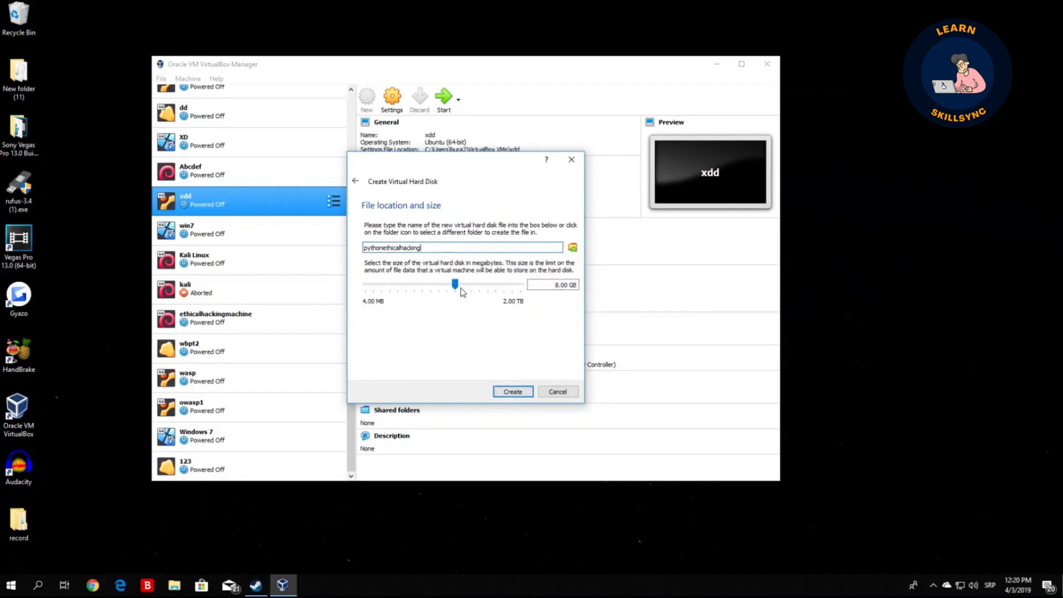
mouse_move(456, 287)
mouse_move(455, 287)
mouse_down()
mouse_move(428, 286)
mouse_move(473, 286)
mouse_up()
click(513, 392)
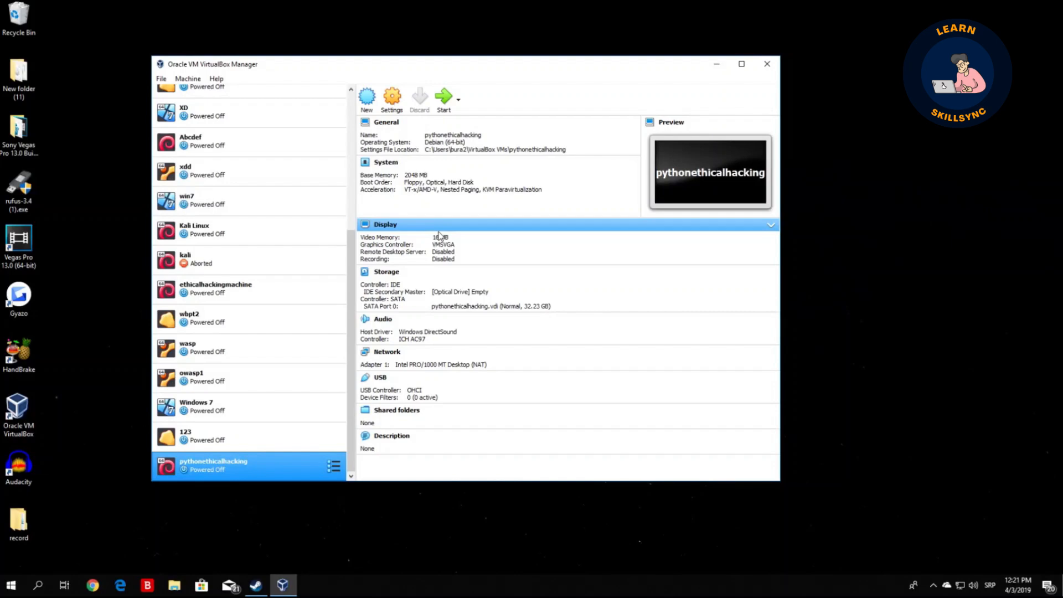
Uncover the Kali Linux ISO, move it higher on the desktop and bring the full VirtualBox Manager window back into view.
drag(517, 74, 500, 314)
drag(490, 199, 529, 133)
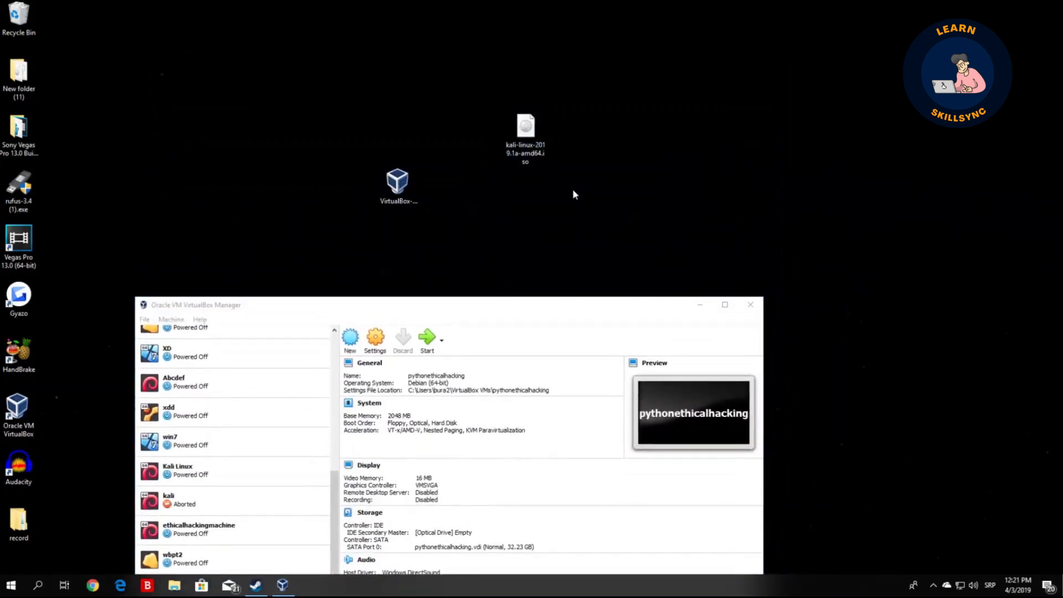
drag(573, 192, 479, 73)
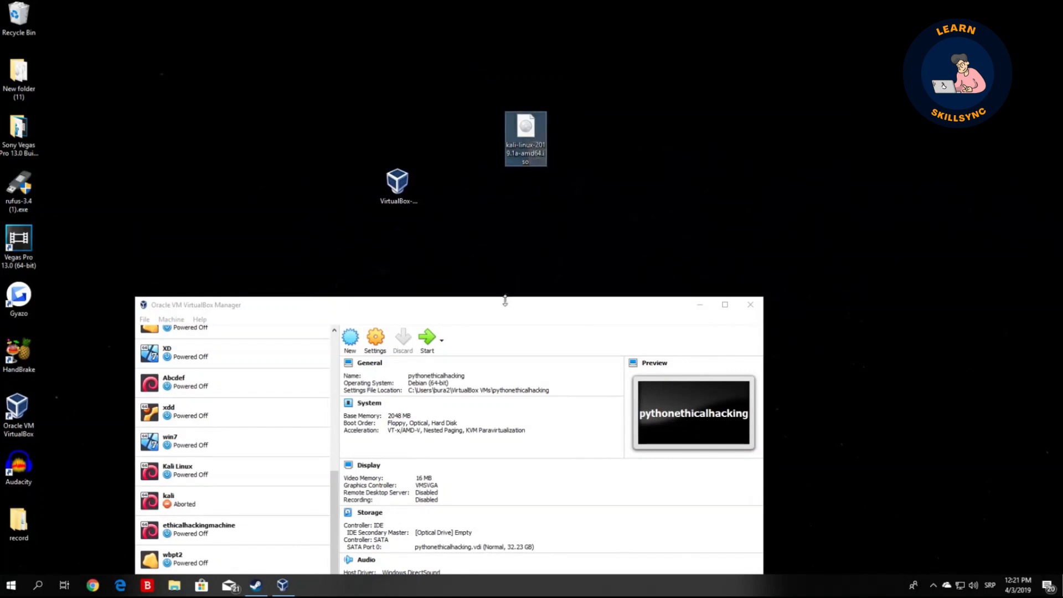
drag(506, 305, 502, 150)
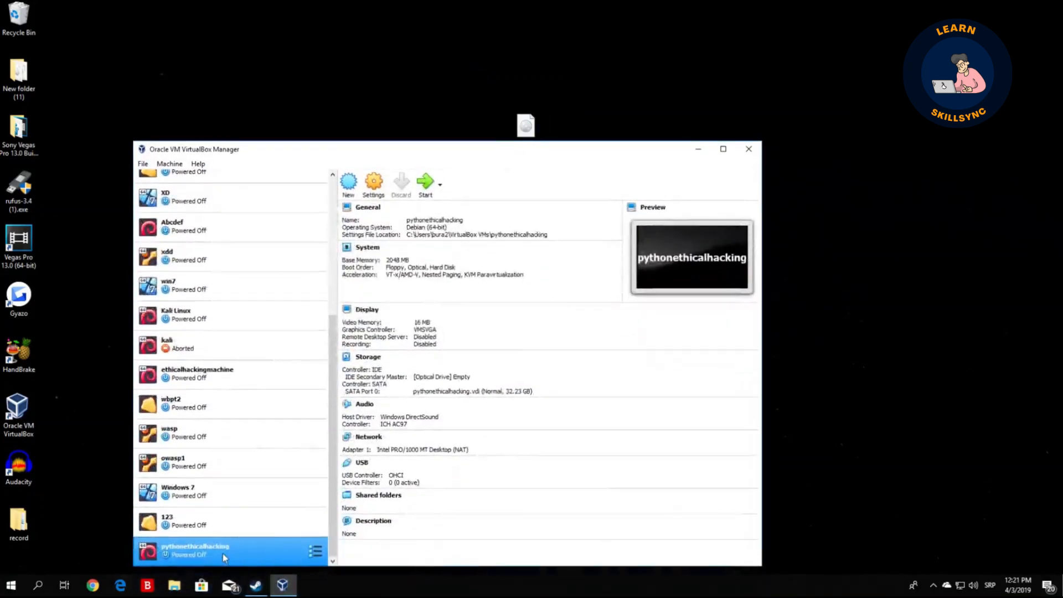